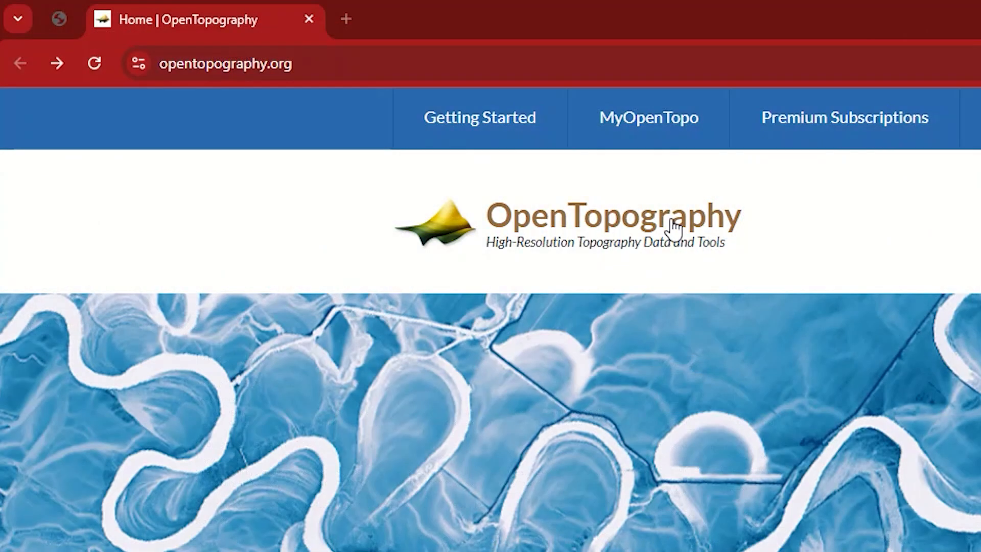
# Step: Open the Find Data Map page on the OpenTopography website
pyautogui.click(381, 66)
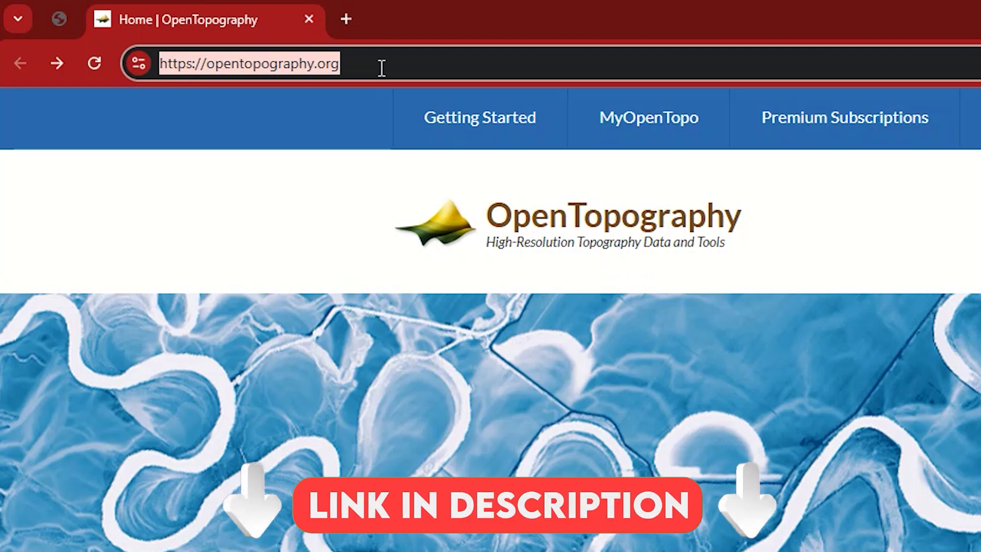
pyautogui.click(315, 198)
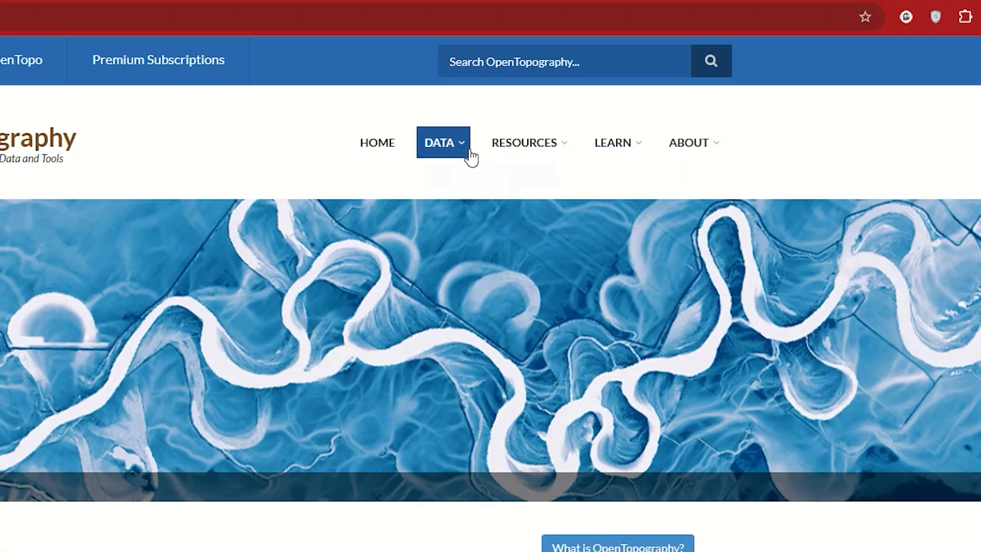
pyautogui.moveTo(470, 157)
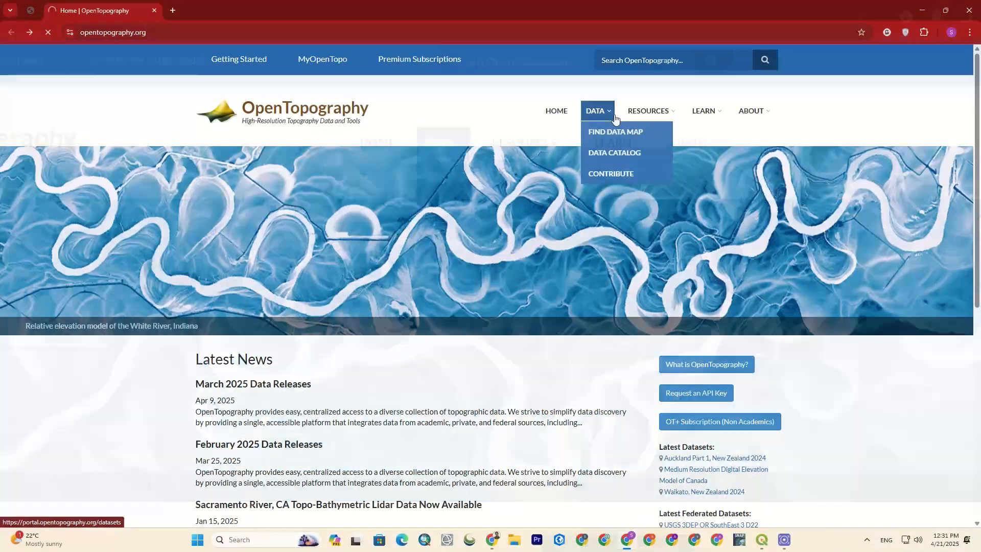
pyautogui.click(472, 176)
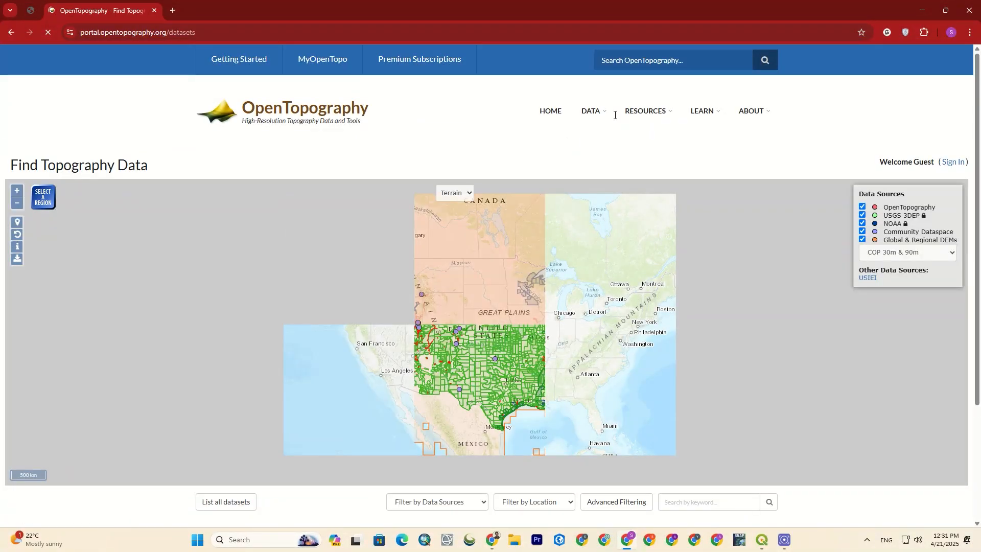
pyautogui.moveTo(592, 115)
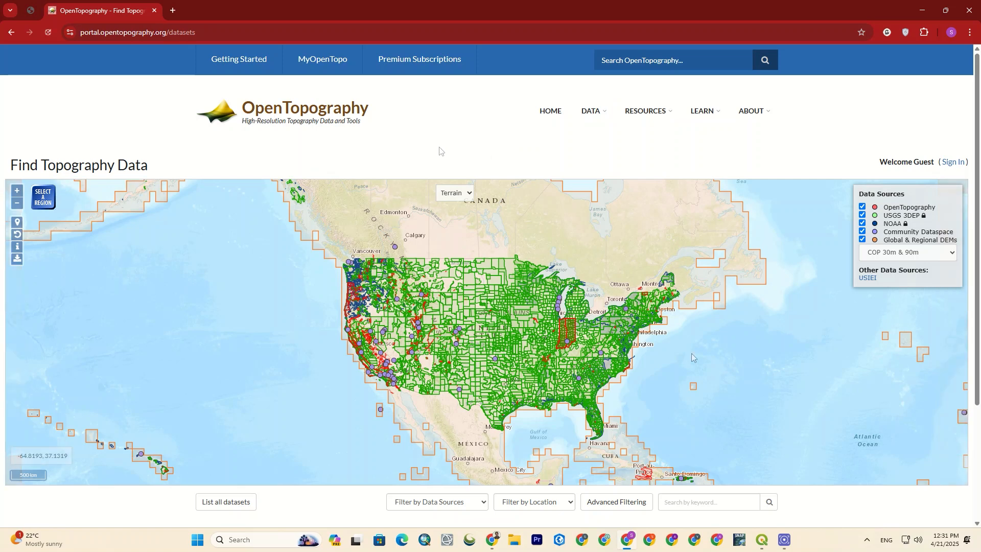
# Step: Select a rectangular region just west of Tonekabon, spanning about 50.37 to 50.70 longitude and 36.76 to 36.98 latitude
pyautogui.moveTo(691, 353); pyautogui.dragTo(300, 350)
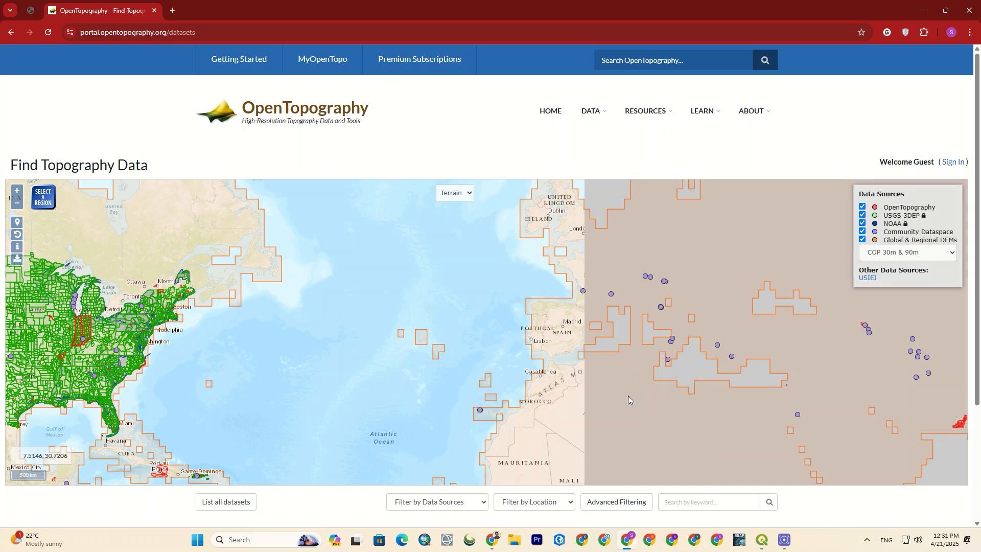
pyautogui.click(862, 215)
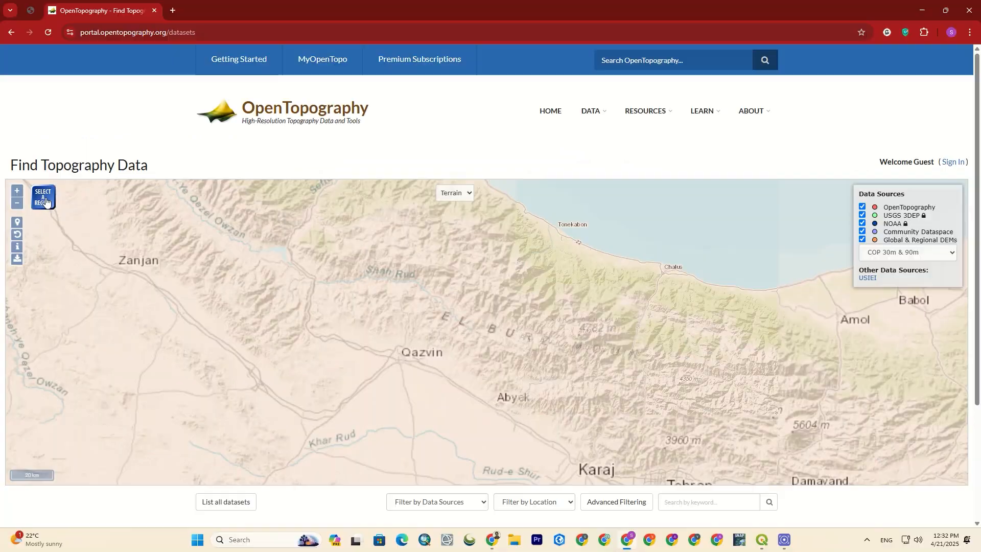
pyautogui.click(75, 219)
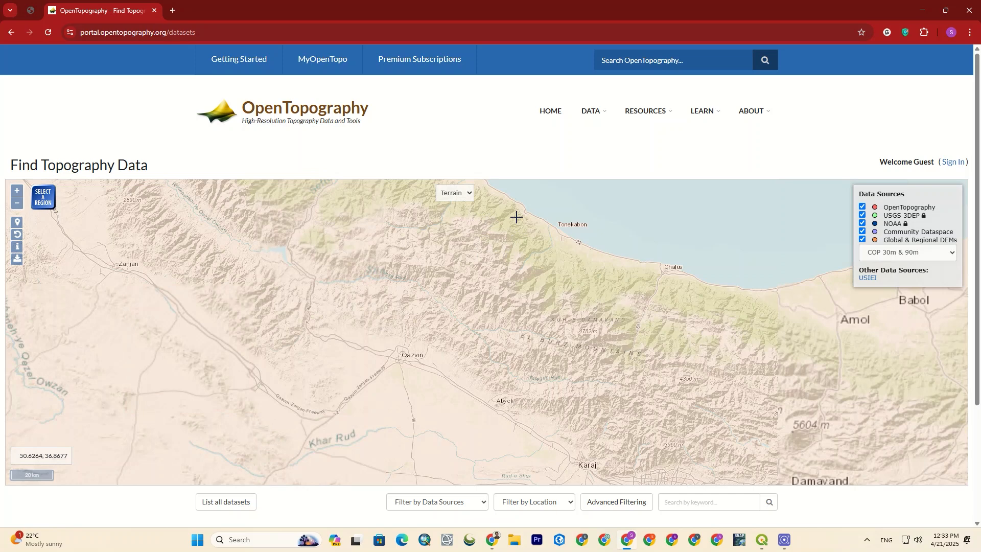
pyautogui.moveTo(530, 245); pyautogui.dragTo(469, 202)
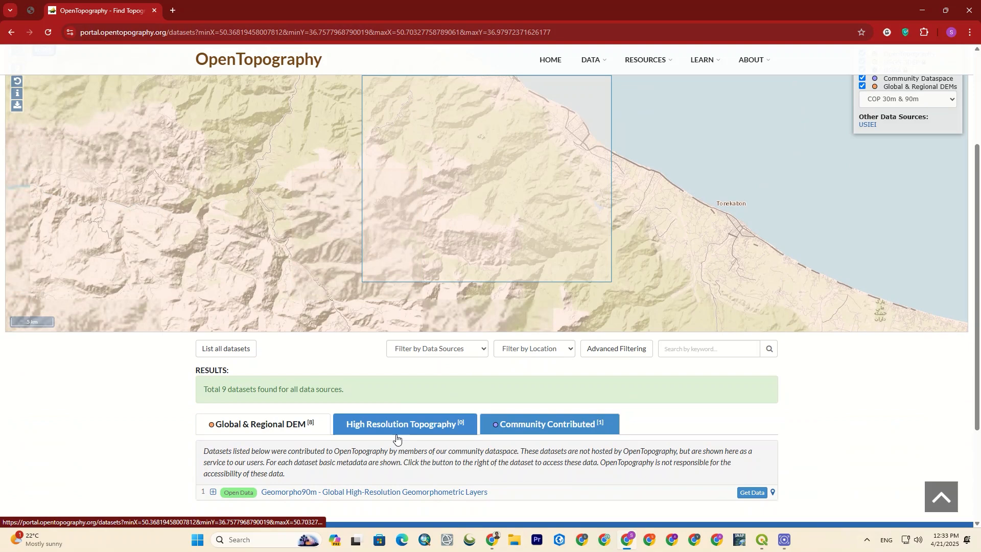
# Step: List the Global & Regional DEM datasets for the region and open ALOS World 3D - 30m
pyautogui.scroll(-1, 348, 468)
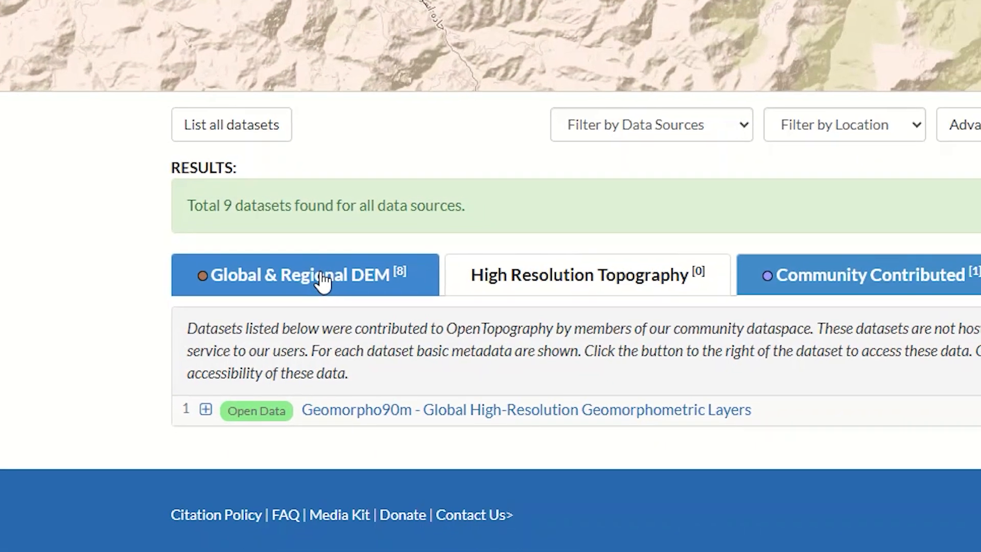
pyautogui.click(378, 305)
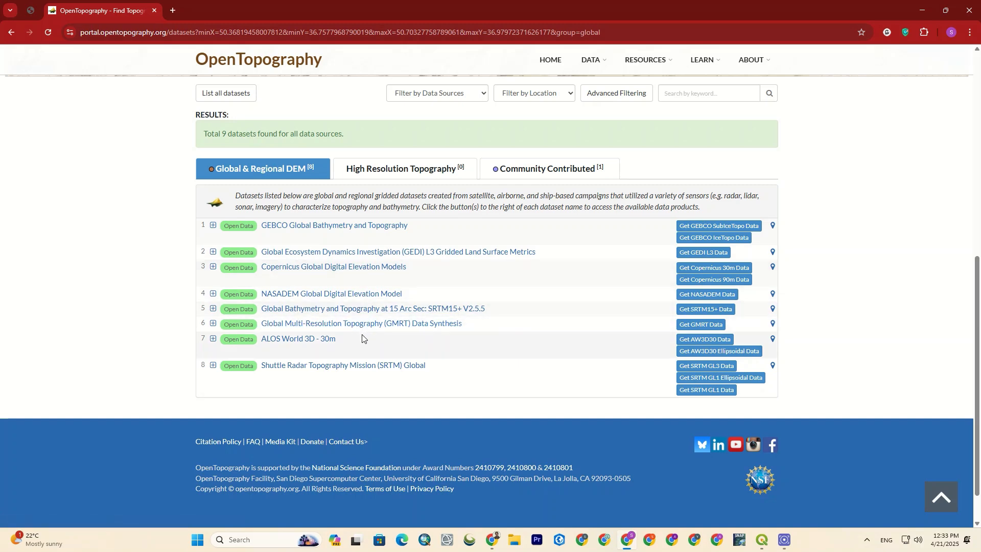
pyautogui.click(284, 340)
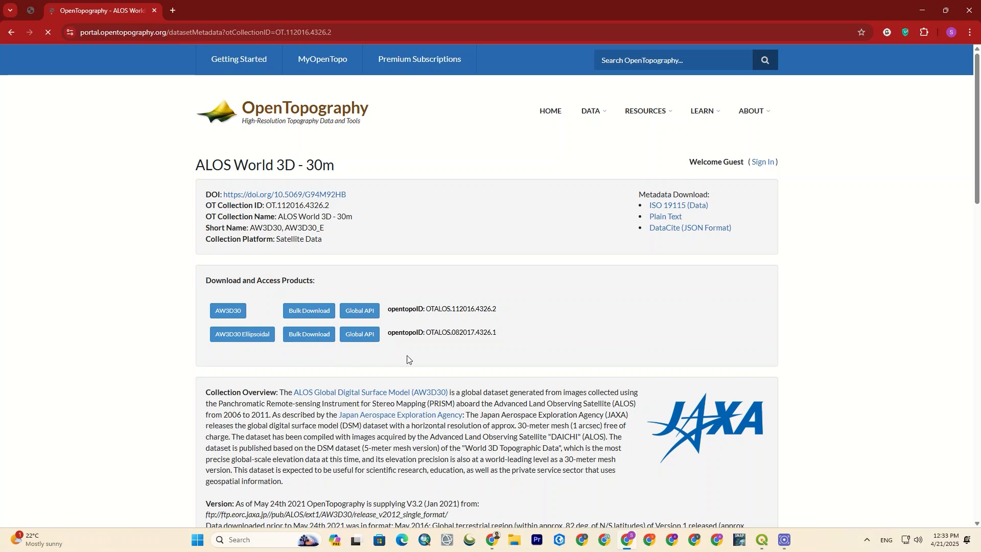
# Step: Review the ALOS World 3D - 30m metadata and coverage, and open its AW3D30 download product
pyautogui.scroll(-5, 434, 327)
pyautogui.scroll(-8, 434, 327)
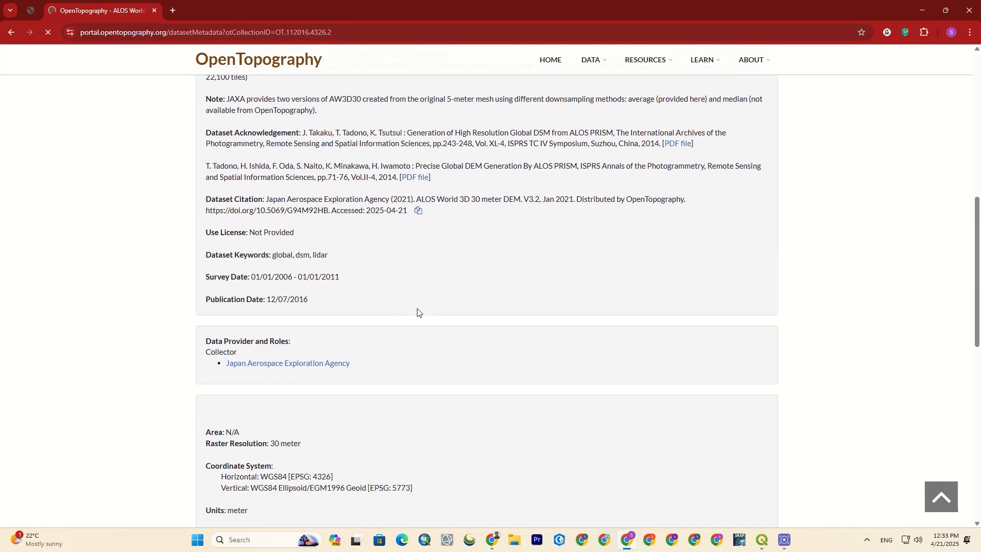
pyautogui.scroll(-5, 416, 309)
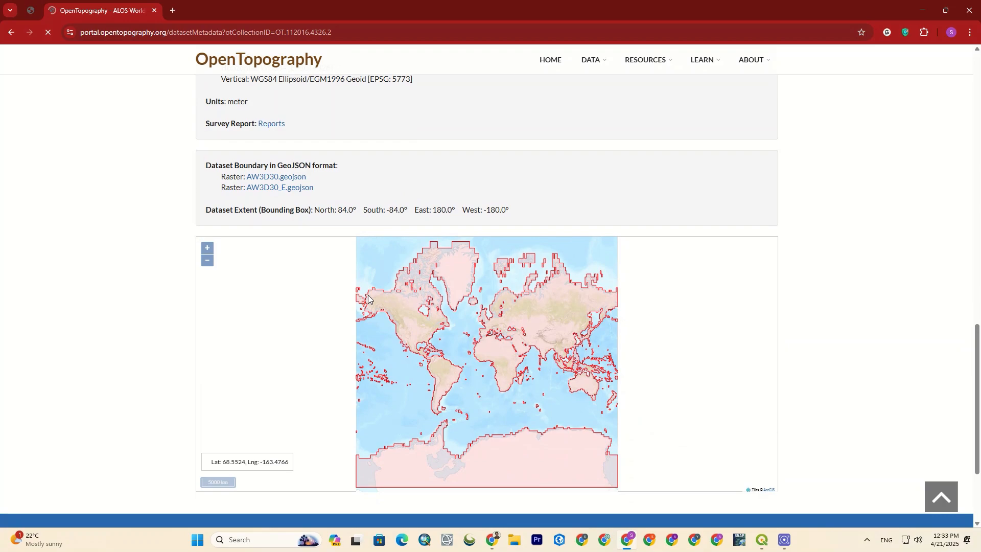
pyautogui.scroll(3, 368, 299)
pyautogui.scroll(6, 372, 175)
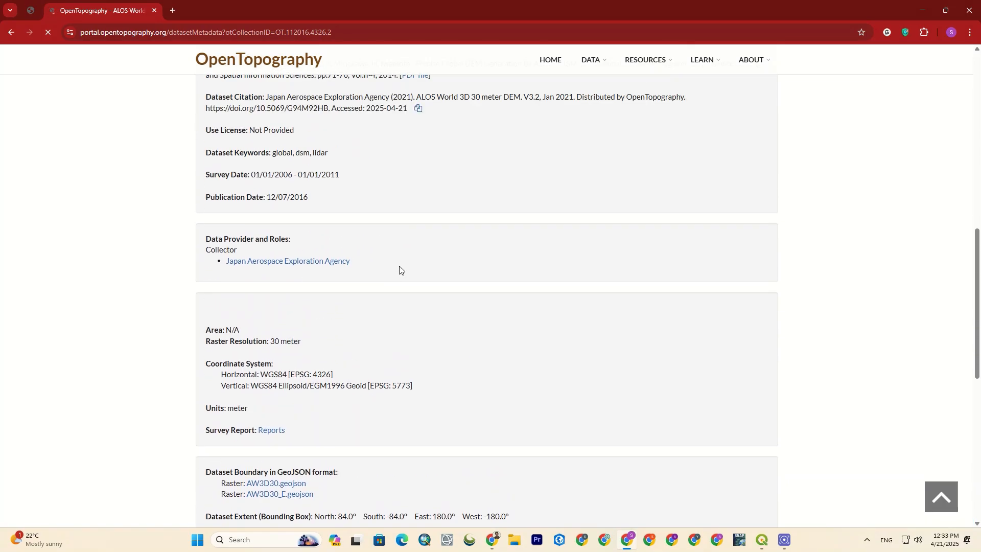
pyautogui.scroll(10, 399, 268)
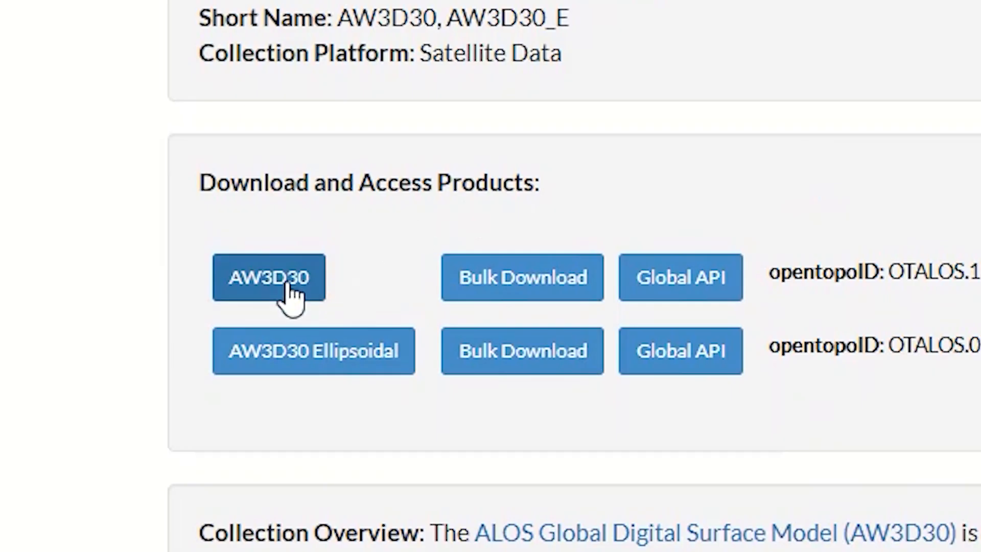
pyautogui.click(287, 292)
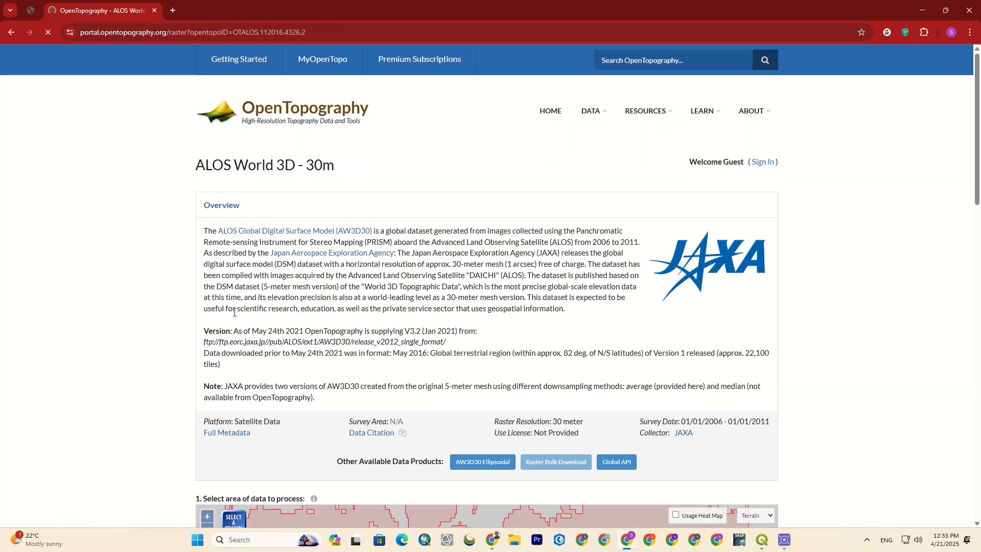
# Step: Check the dataset's horizontal coordinate system and choose GeoTiff as the data output format
pyautogui.scroll(-3, 183, 297)
pyautogui.scroll(-2, 178, 297)
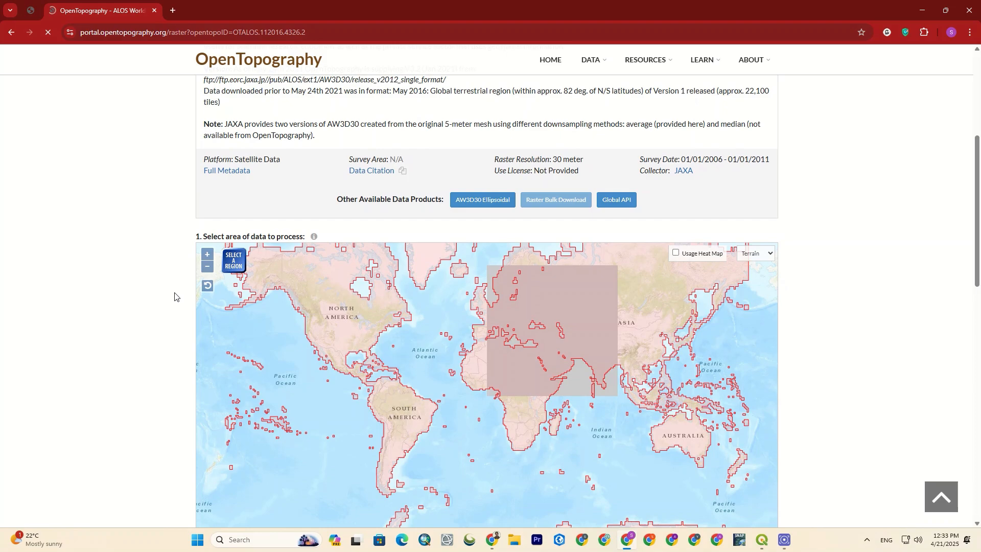
pyautogui.scroll(-10, 174, 297)
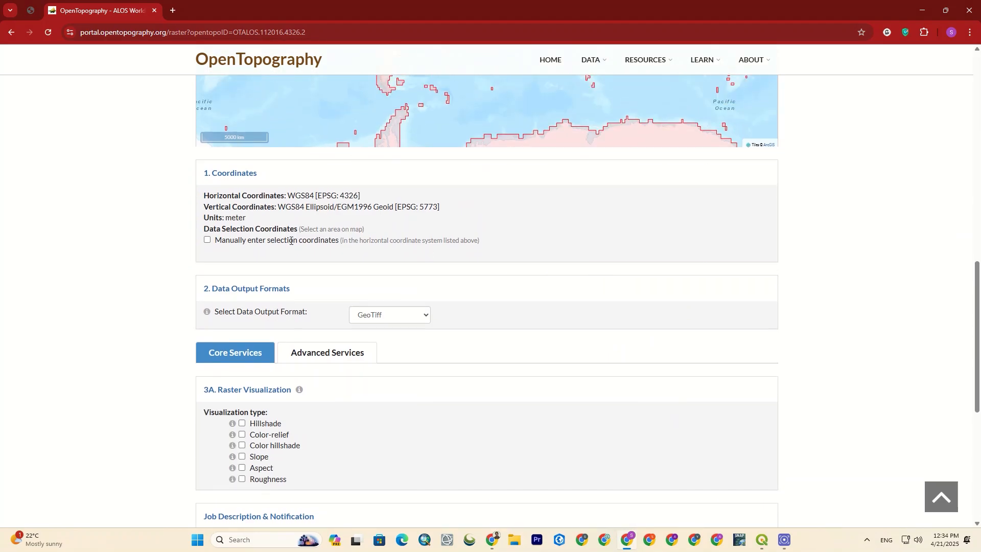
pyautogui.doubleClick(307, 195)
pyautogui.click(424, 316)
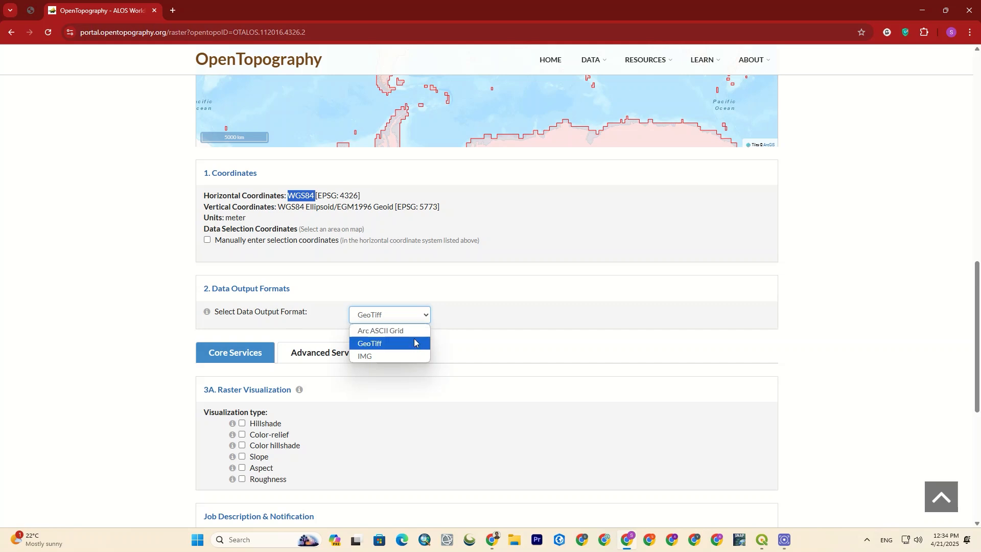
pyautogui.click(409, 343)
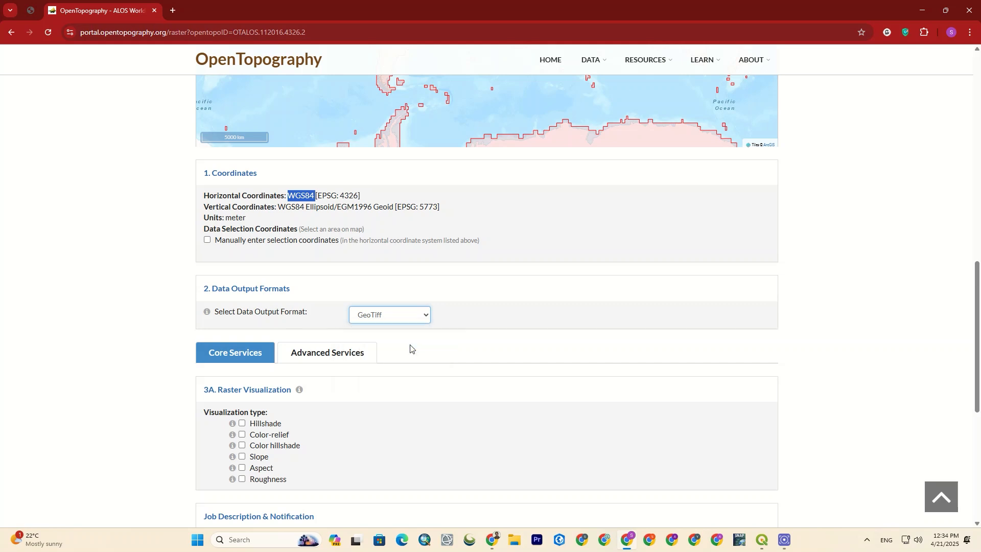
pyautogui.scroll(-1, 456, 299)
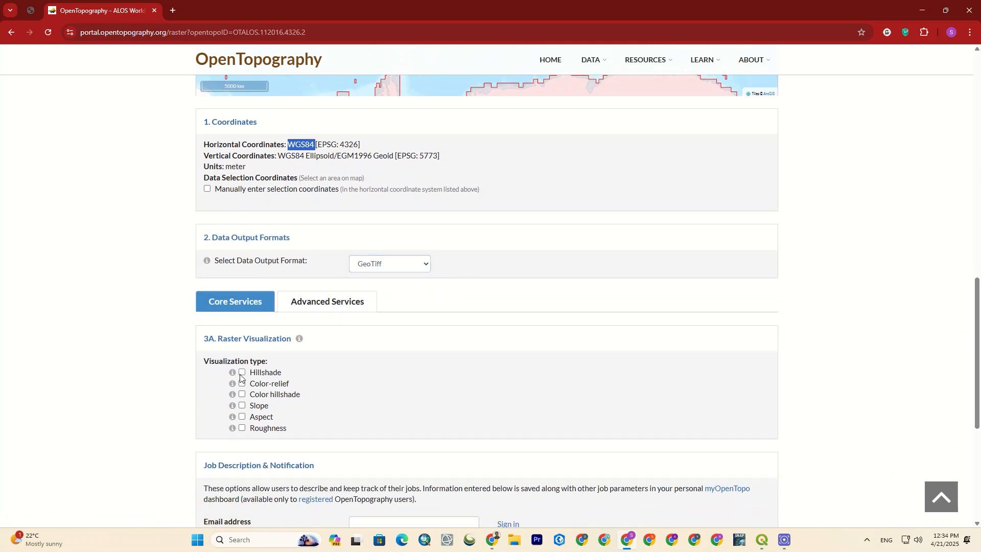
pyautogui.click(242, 372)
pyautogui.click(242, 384)
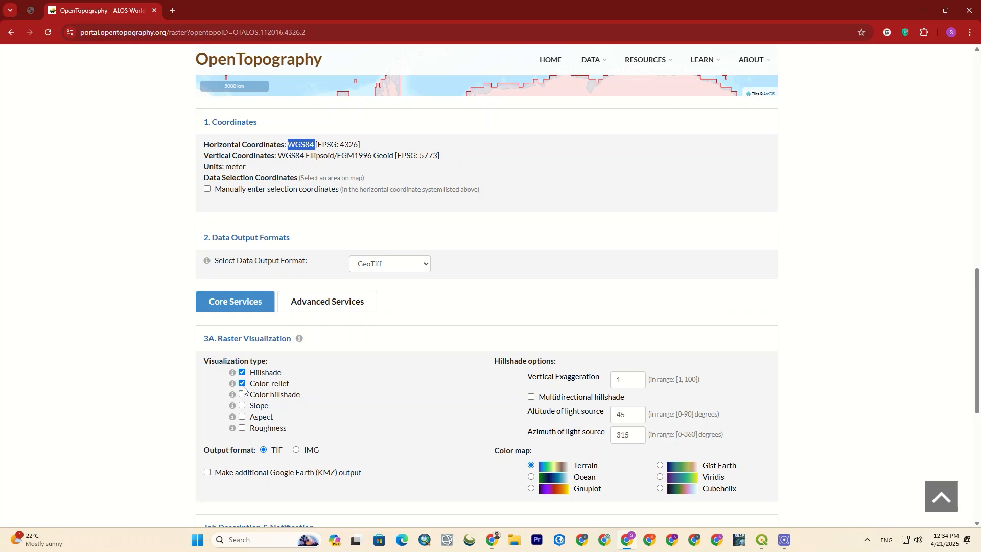
pyautogui.scroll(-1, 243, 389)
pyautogui.click(242, 343)
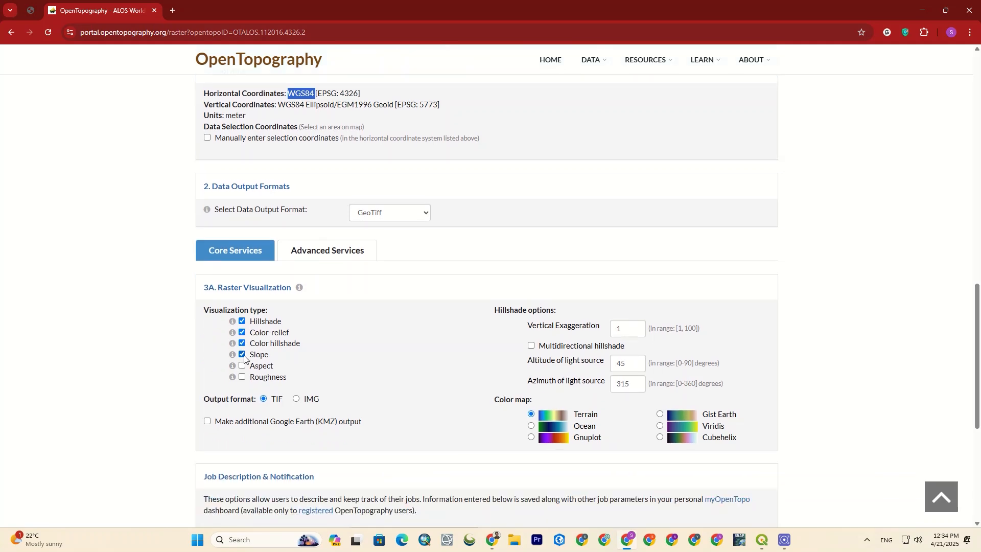
pyautogui.click(242, 354)
pyautogui.click(242, 343)
pyautogui.click(242, 332)
pyautogui.click(242, 321)
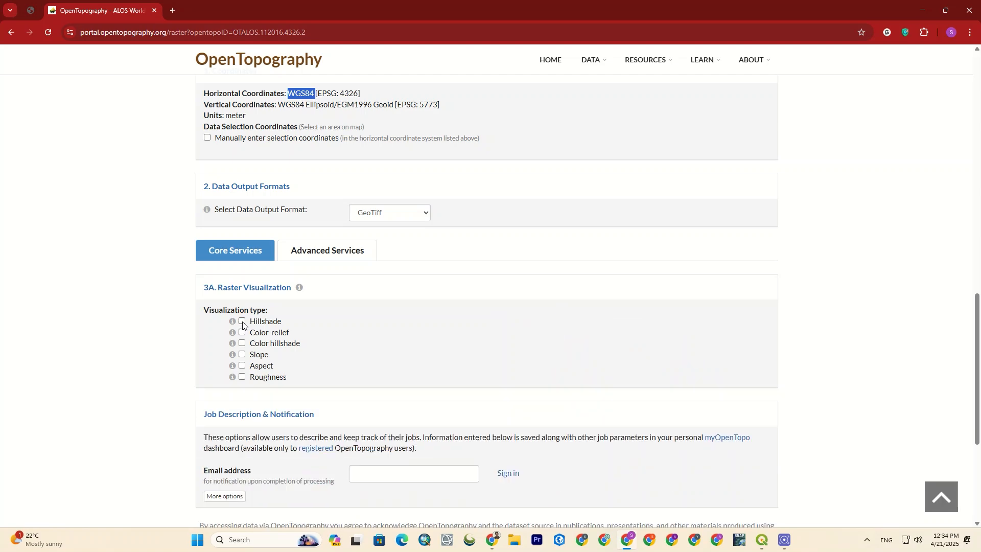
# Step: Fill in the notification e-mail address and try to submit the AW3D30 processing job
pyautogui.scroll(-2, 250, 304)
pyautogui.click(392, 369)
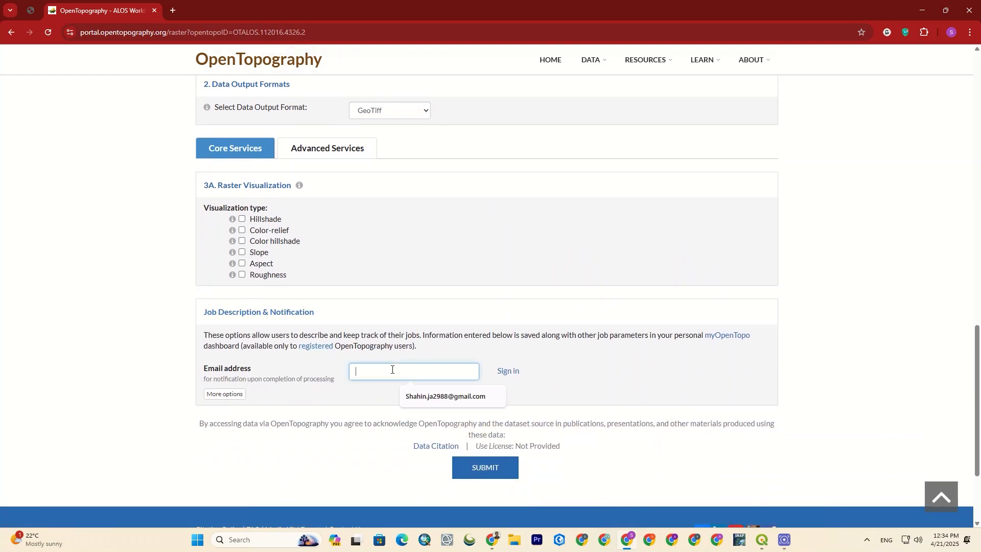
pyautogui.click(442, 403)
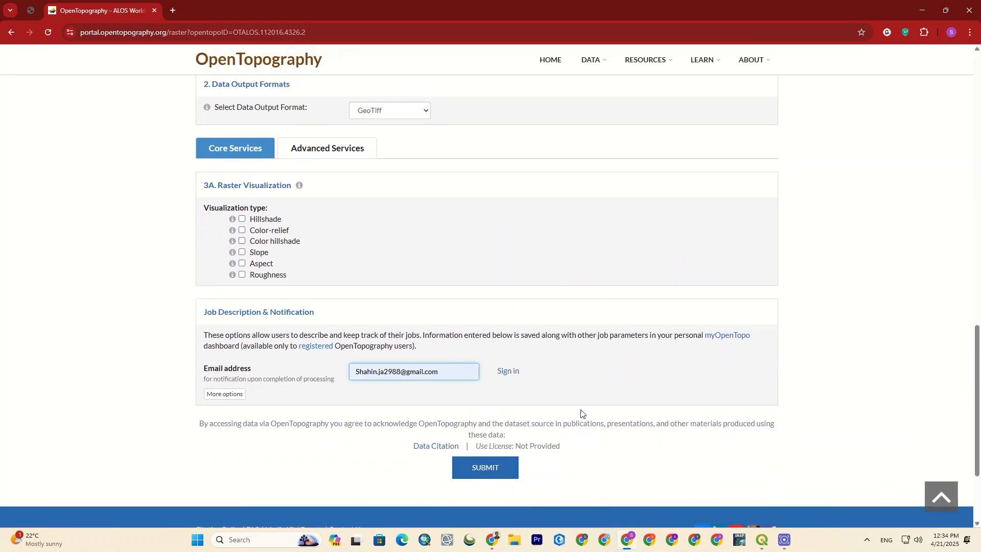
pyautogui.click(507, 470)
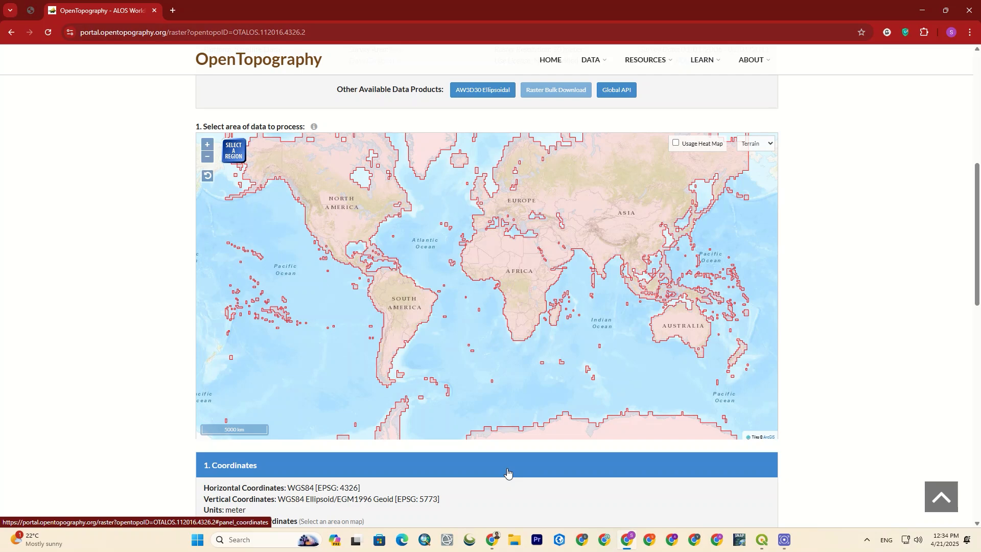
pyautogui.scroll(-6, 507, 471)
pyautogui.scroll(-4, 507, 471)
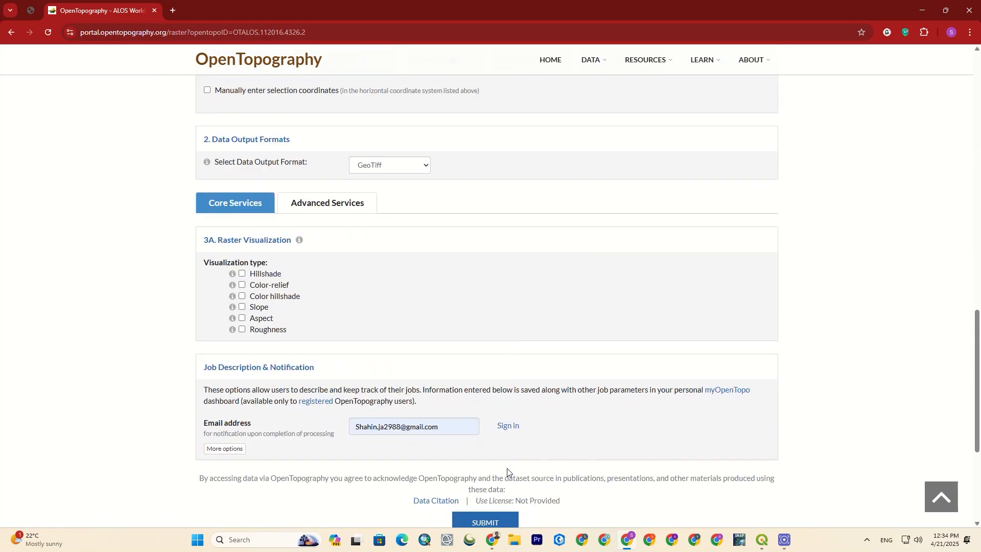
pyautogui.scroll(-4, 507, 470)
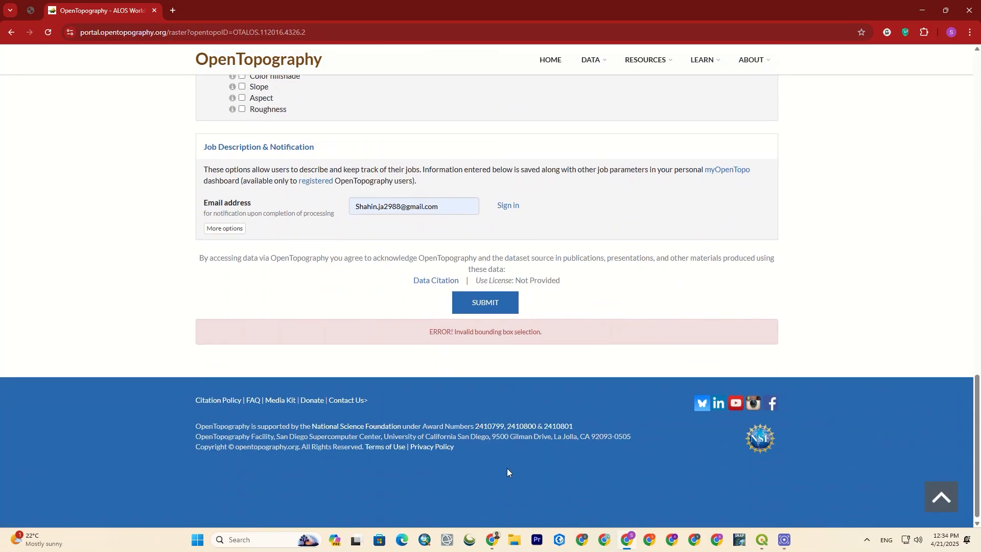
pyautogui.tripleClick(537, 330)
# Step: Select a rectangular data region over the mountains southwest of Tonekabon on the area selection map
pyautogui.scroll(13, 451, 374)
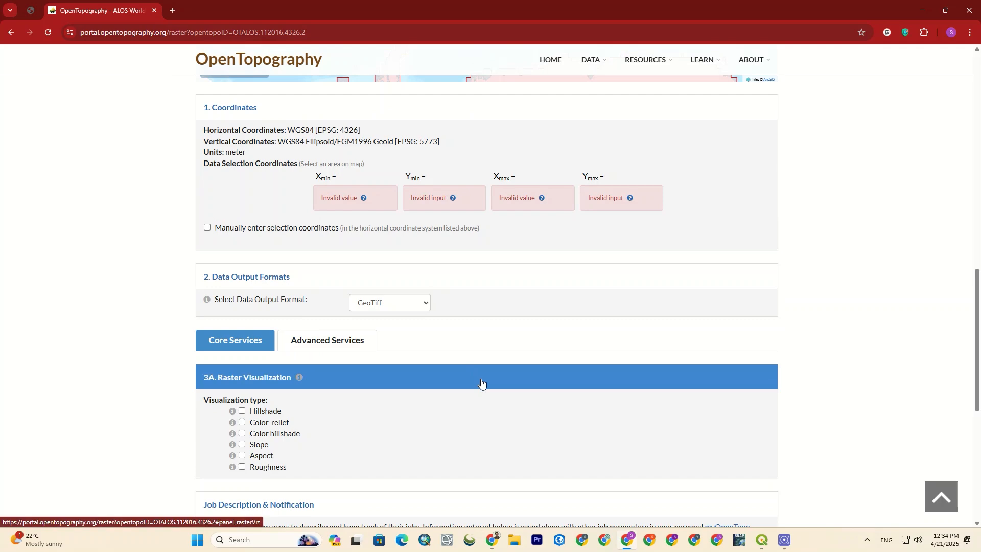
pyautogui.scroll(2, 491, 408)
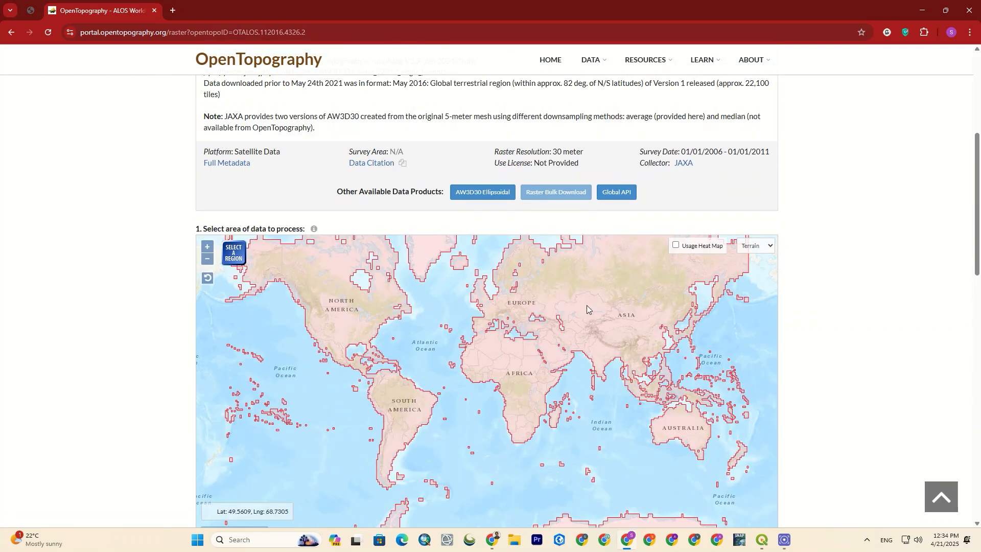
pyautogui.scroll(5, 569, 336)
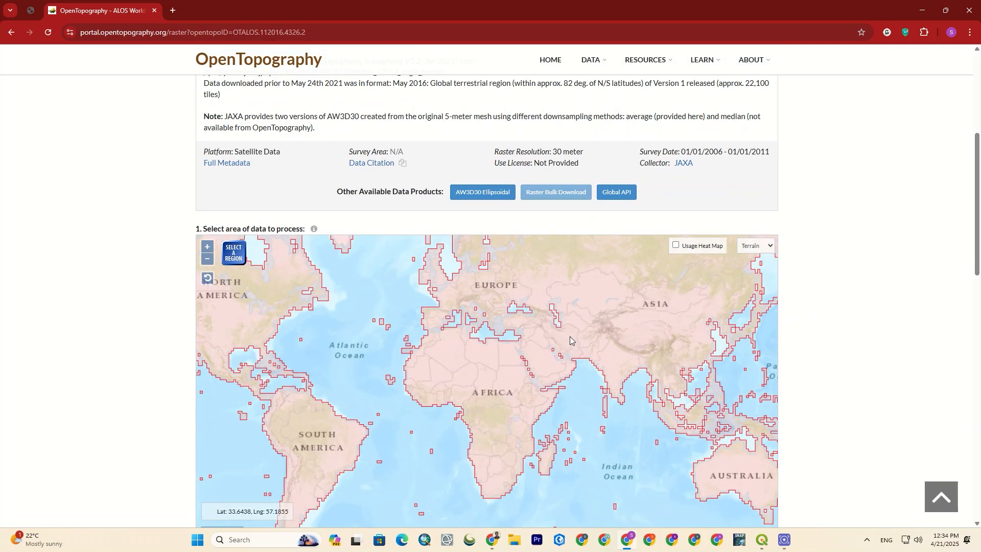
pyautogui.scroll(2, 504, 293)
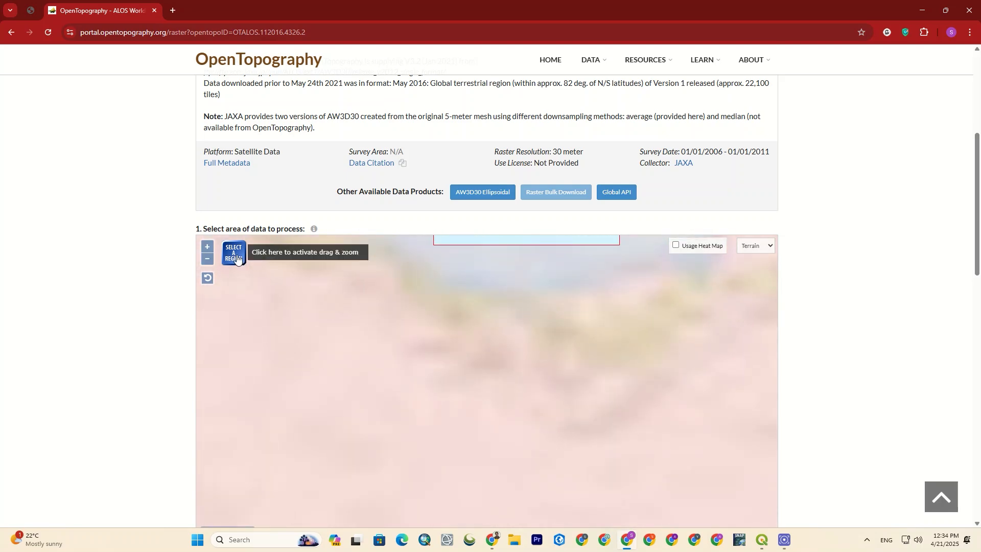
pyautogui.moveTo(539, 306); pyautogui.dragTo(504, 316)
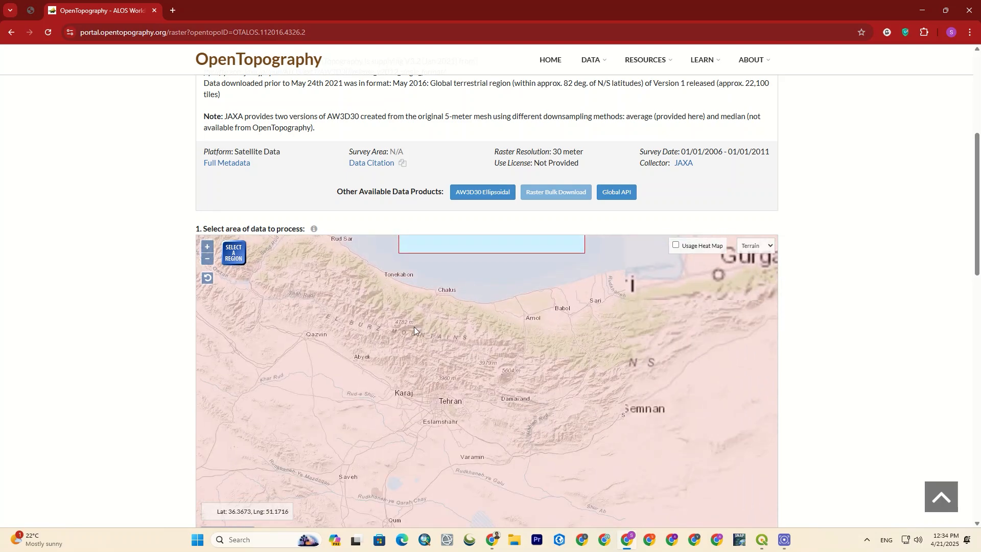
pyautogui.scroll(1, 340, 256)
pyautogui.scroll(1, 350, 251)
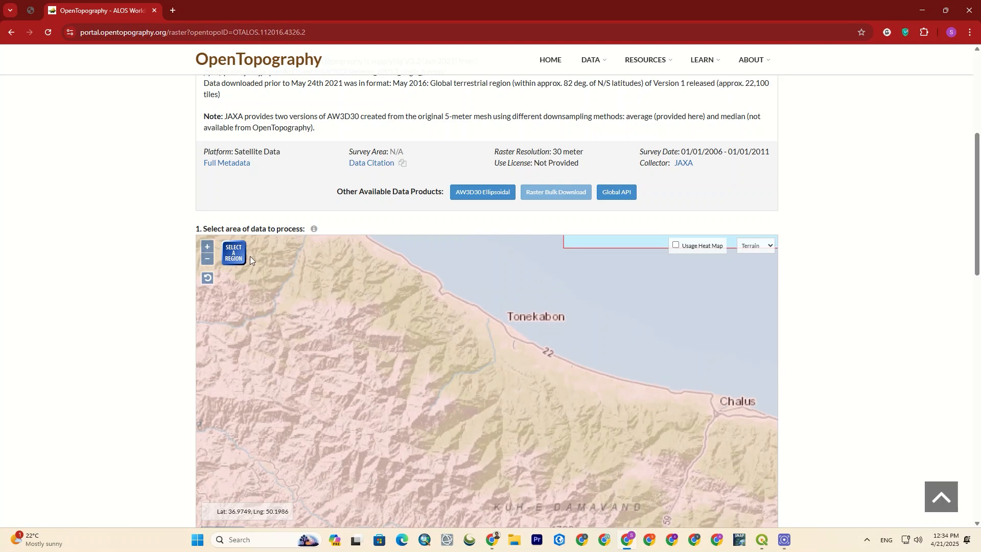
pyautogui.click(233, 252)
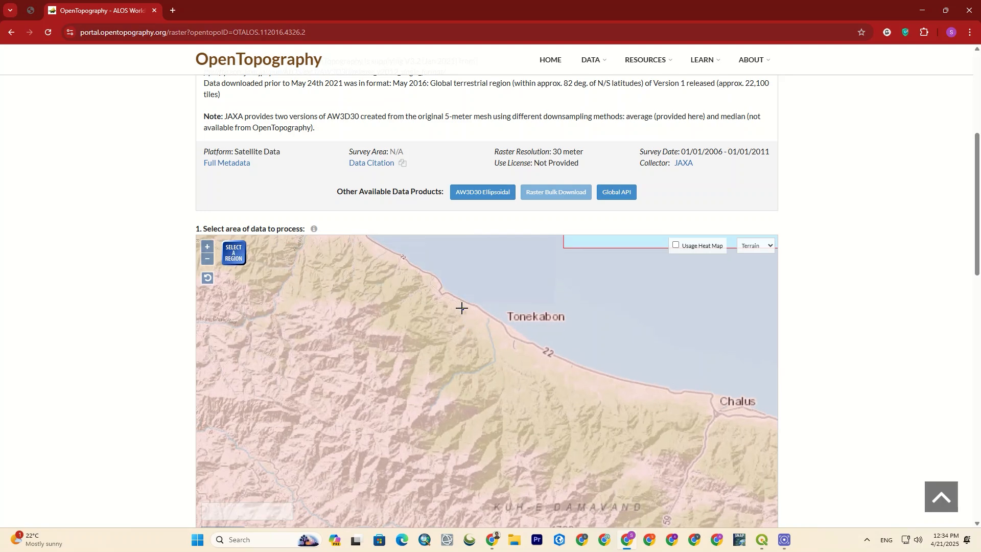
pyautogui.moveTo(465, 308); pyautogui.dragTo(297, 461)
pyautogui.moveTo(491, 396); pyautogui.dragTo(501, 372)
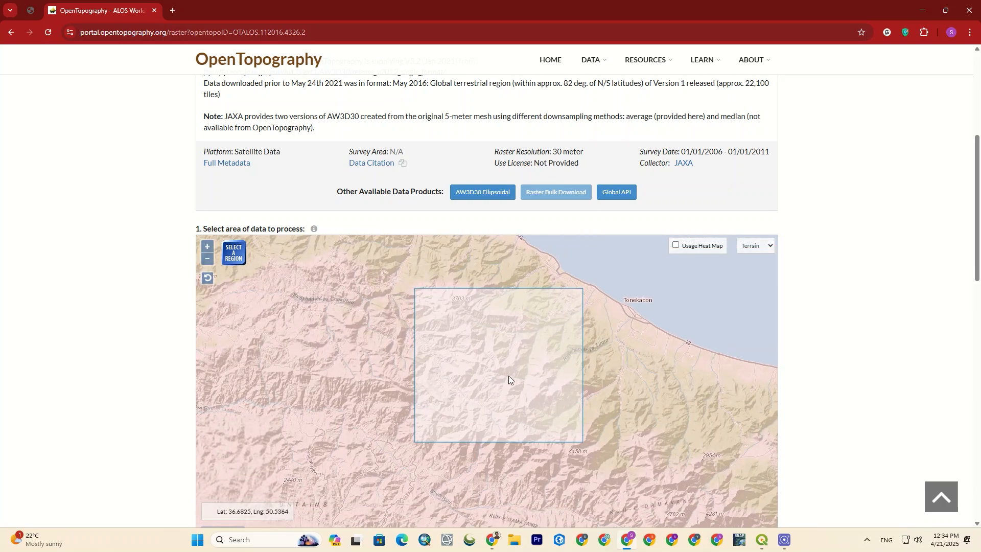
# Step: Submit the AW3D30 job, download the compressed result rasters_AW3D30.tar.gz, and show it in its download folder
pyautogui.scroll(-15, 865, 280)
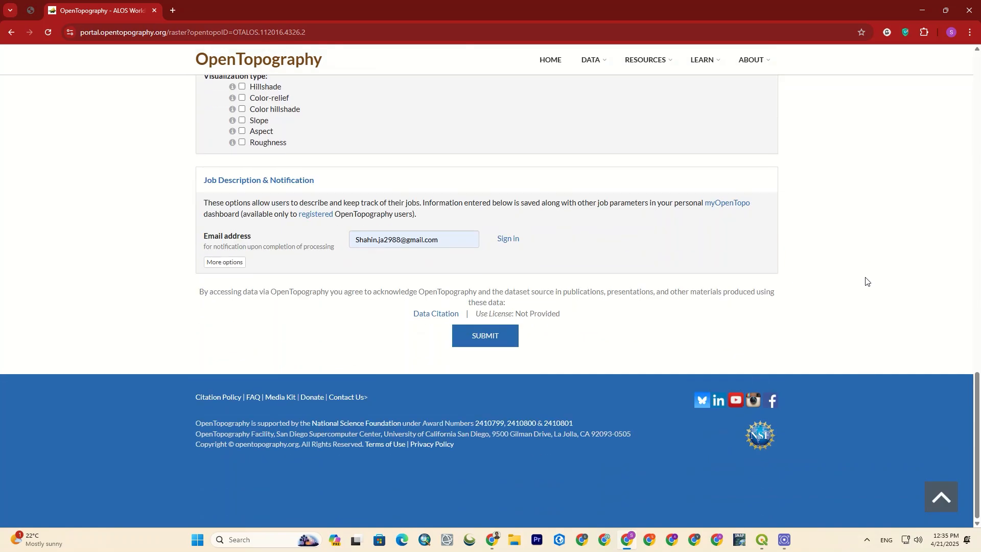
pyautogui.click(508, 338)
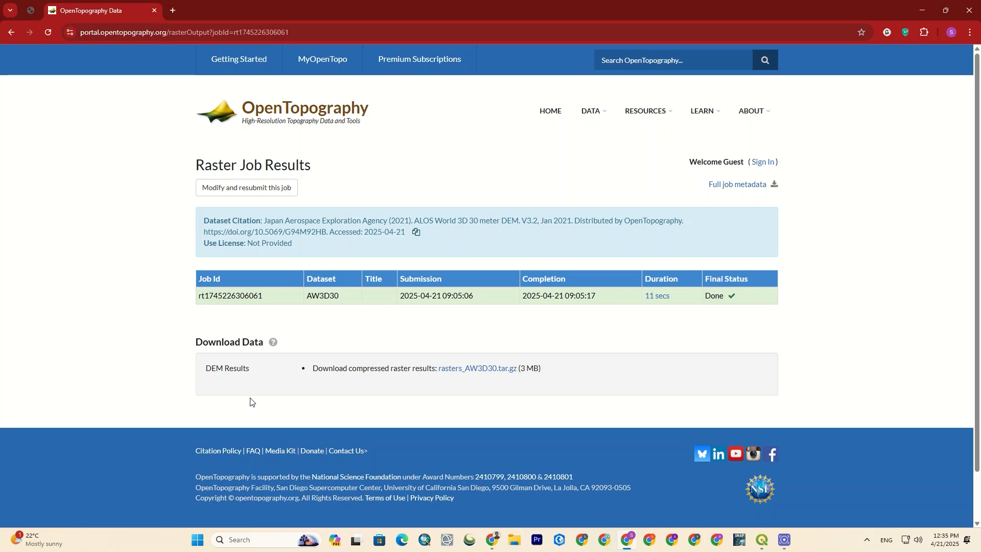
pyautogui.click(494, 371)
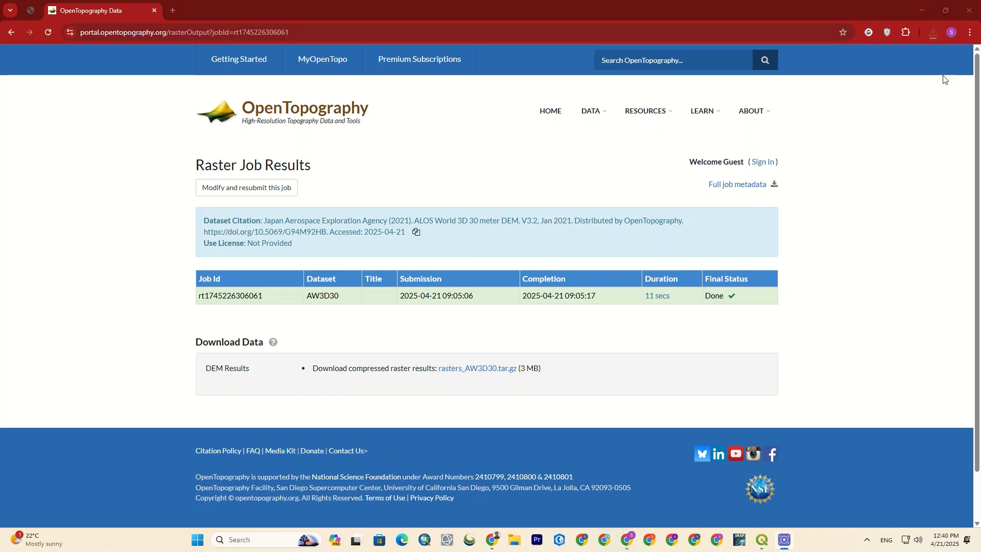
pyautogui.click(935, 32)
pyautogui.click(904, 103)
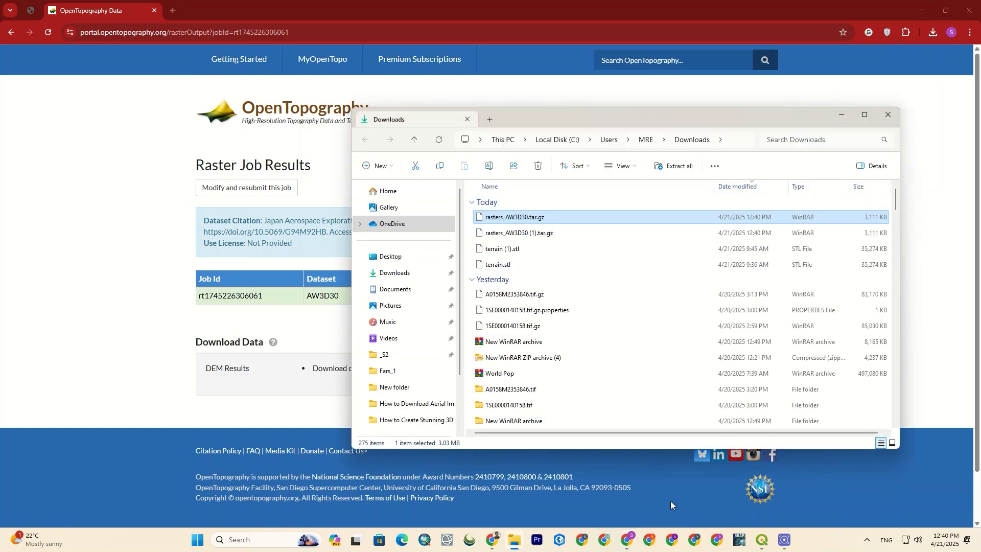
# Step: Switch to QGIS and add the output_AW3D30 raster from the extracted rasters_AW3D30 folder as a layer
pyautogui.click(763, 538)
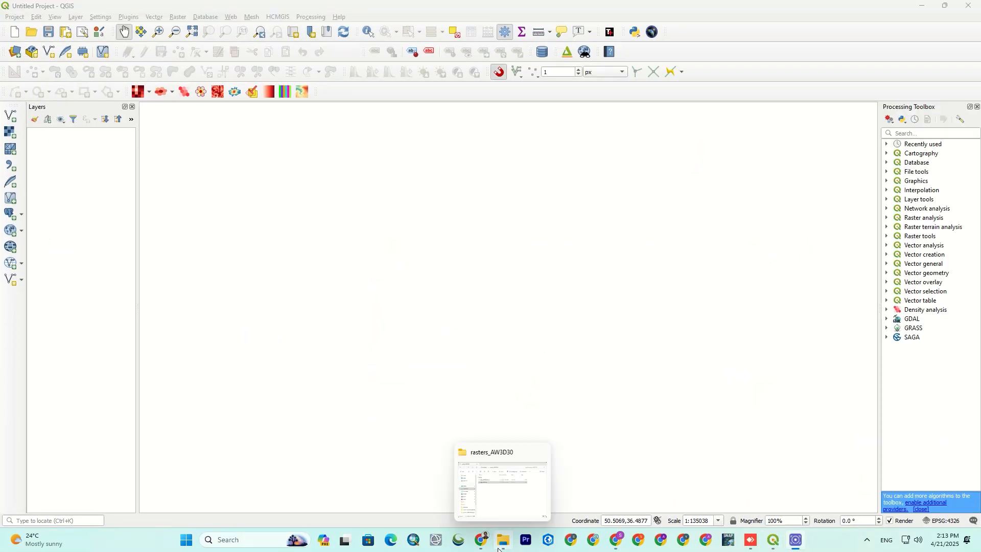
pyautogui.click(529, 499)
pyautogui.moveTo(541, 237); pyautogui.dragTo(228, 230)
pyautogui.click(235, 228)
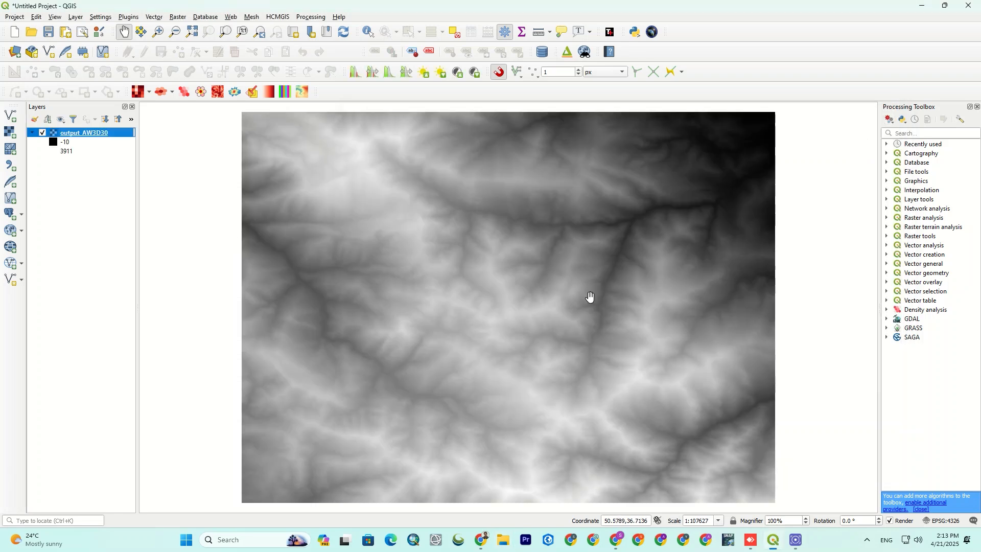
# Step: Set the project coordinate reference system to WGS 84 / UTM zone 39N (EPSG:32639)
pyautogui.click(18, 18)
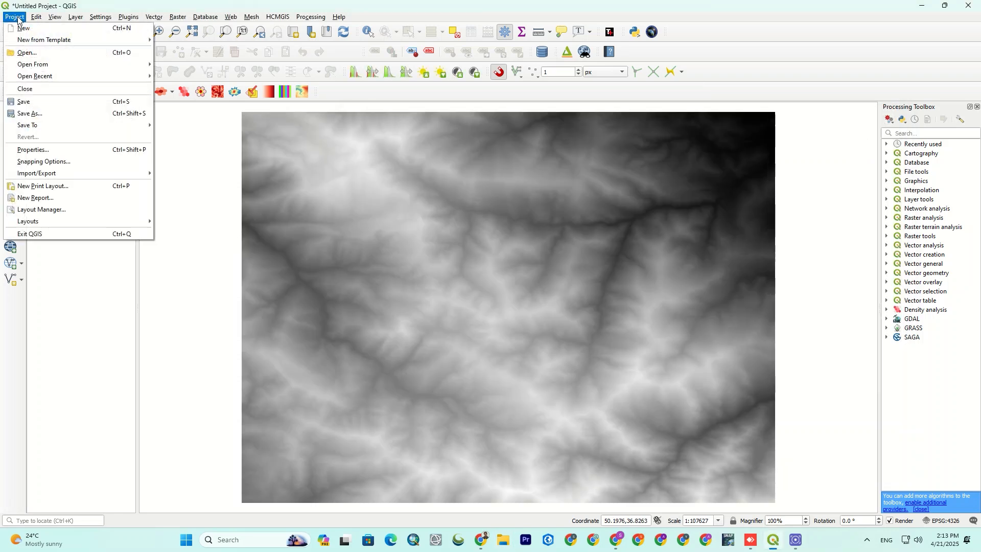
pyautogui.click(60, 147)
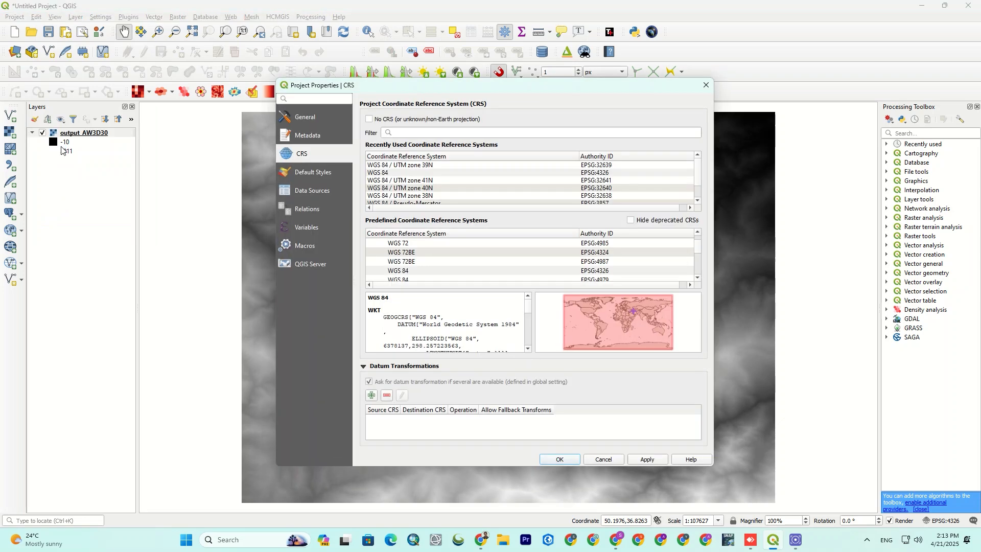
pyautogui.click(499, 166)
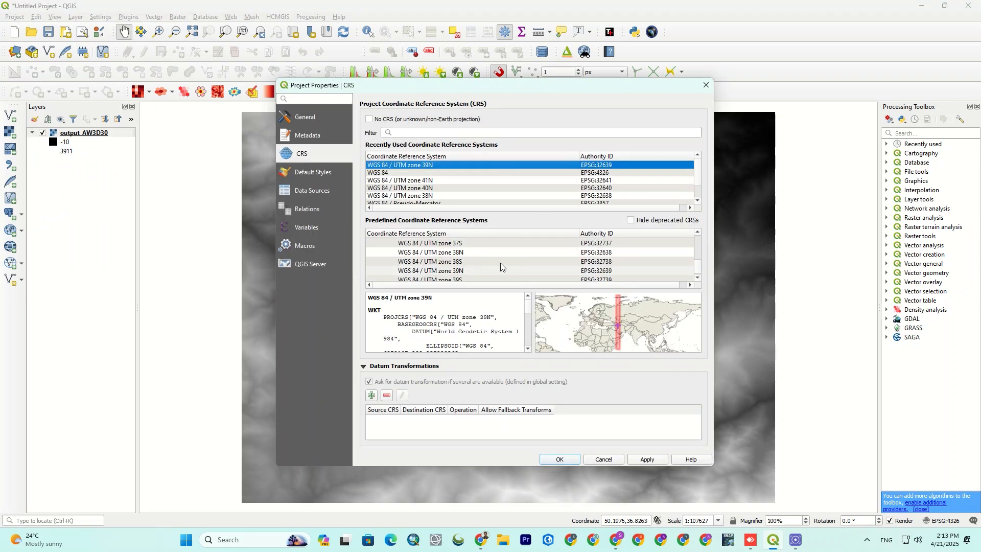
pyautogui.scroll(-1, 496, 262)
pyautogui.click(461, 243)
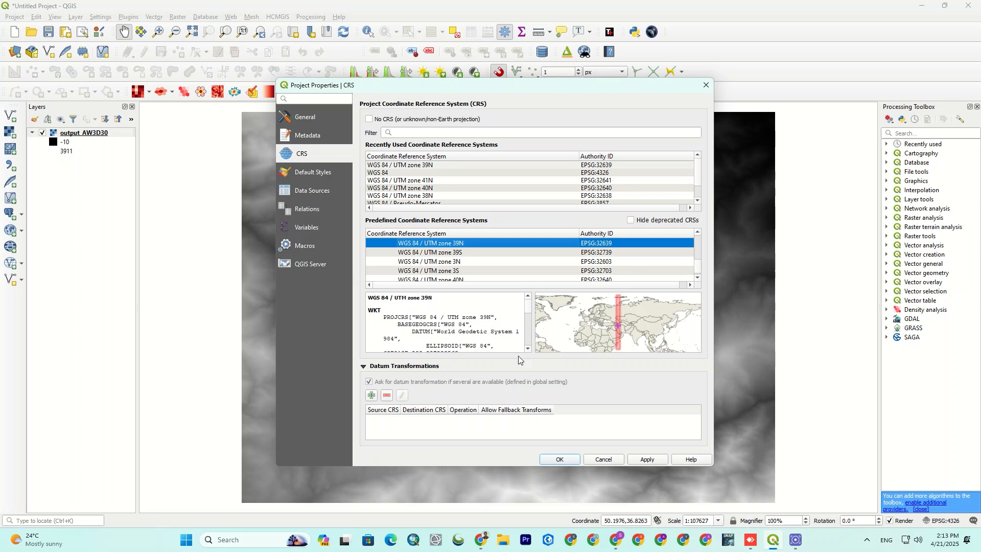
pyautogui.click(648, 460)
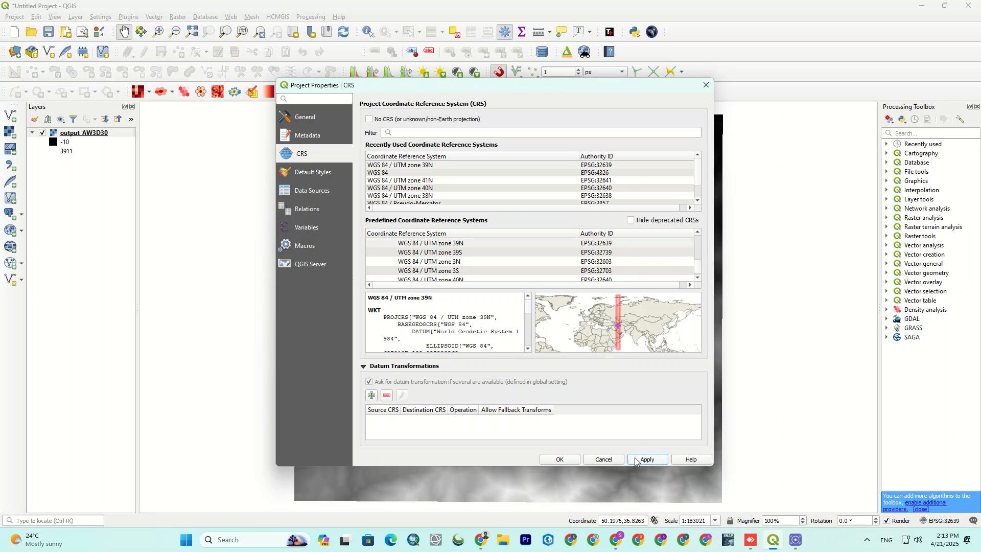
pyautogui.click(568, 459)
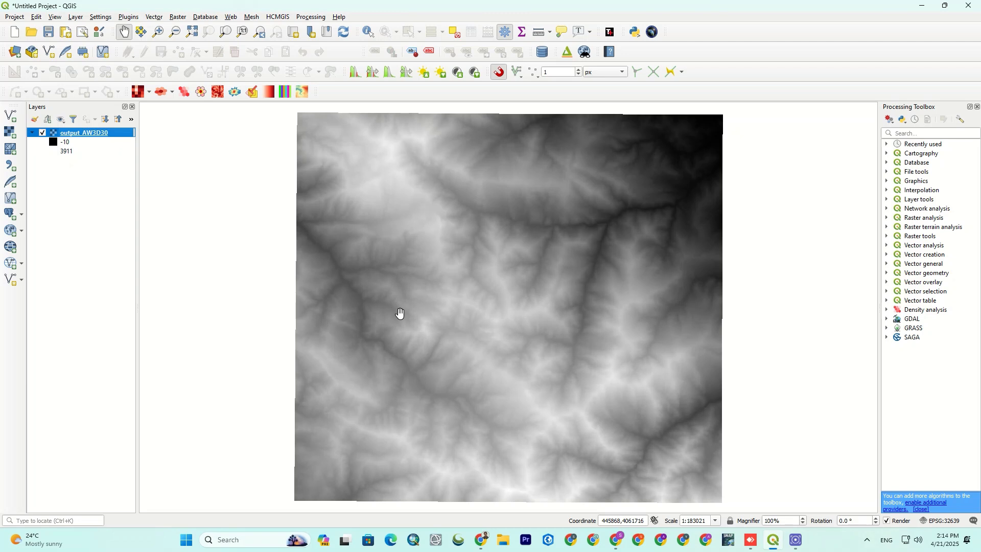
# Step: Search the plugin manager for "qgis2th", make sure the Qgis2threejs plugin is enabled, and close the manager
pyautogui.click(128, 17)
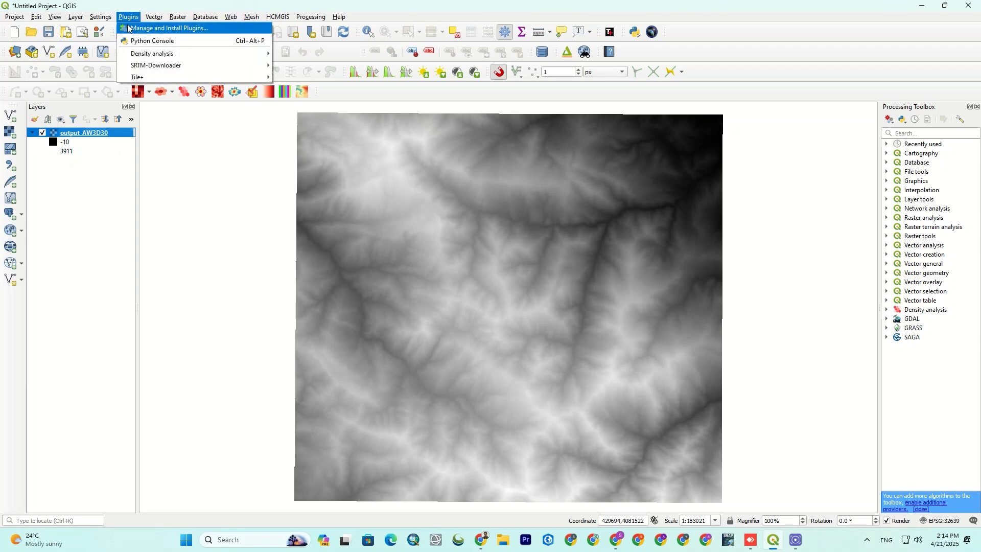
pyautogui.click(128, 28)
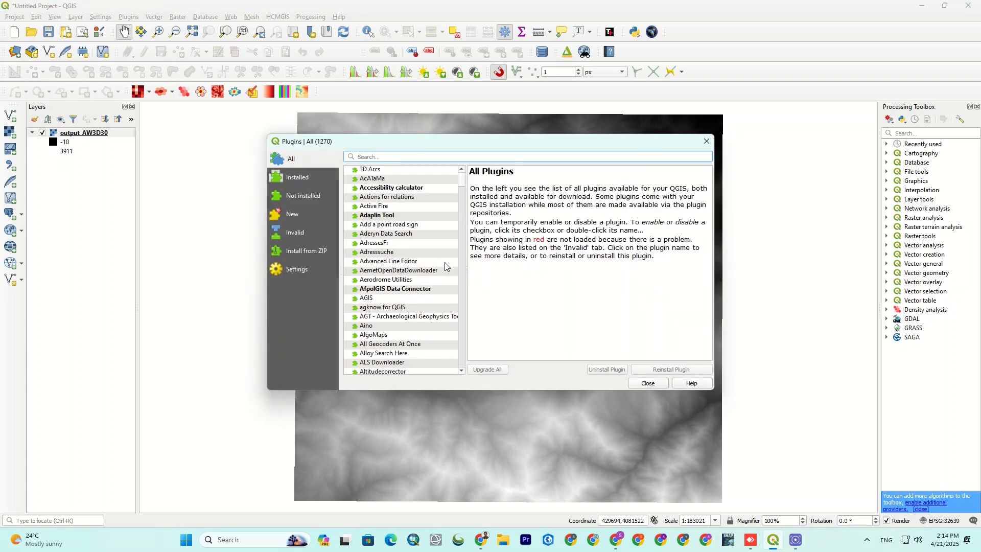
pyautogui.write('q')
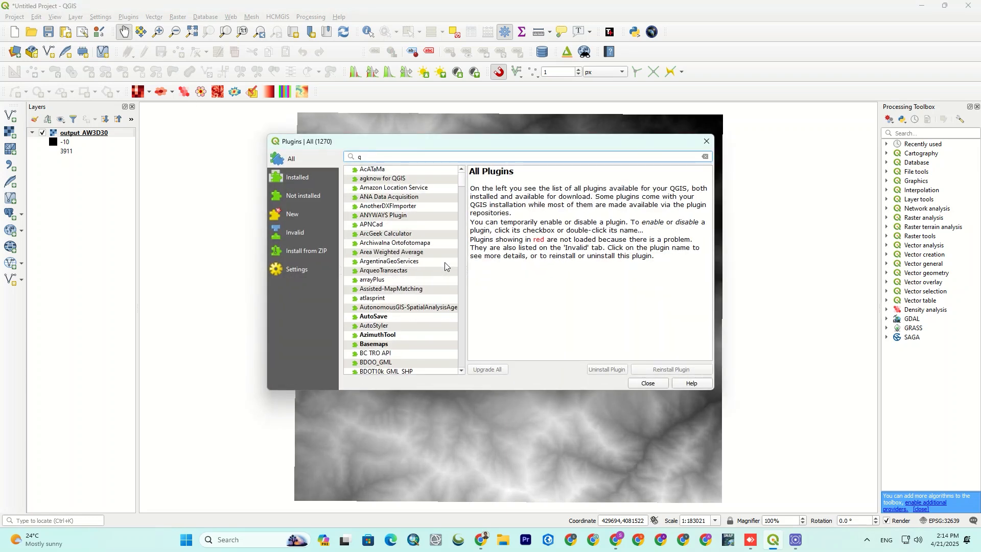
pyautogui.write('gis2')
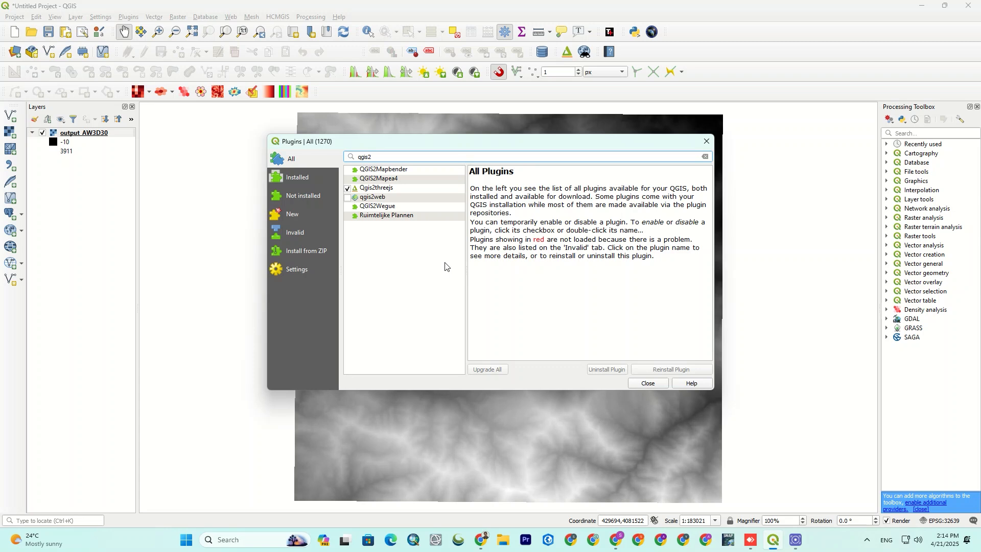
pyautogui.write('th')
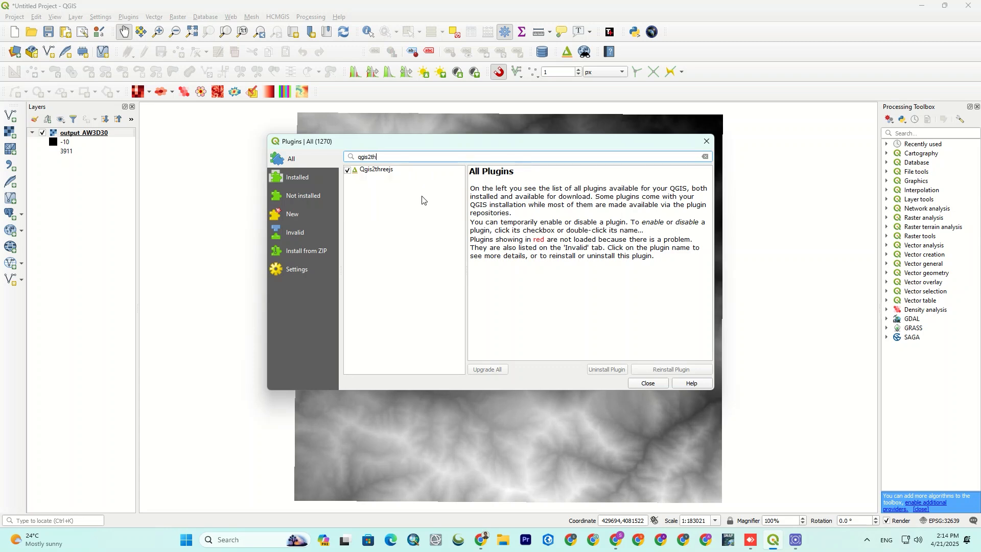
pyautogui.click(407, 172)
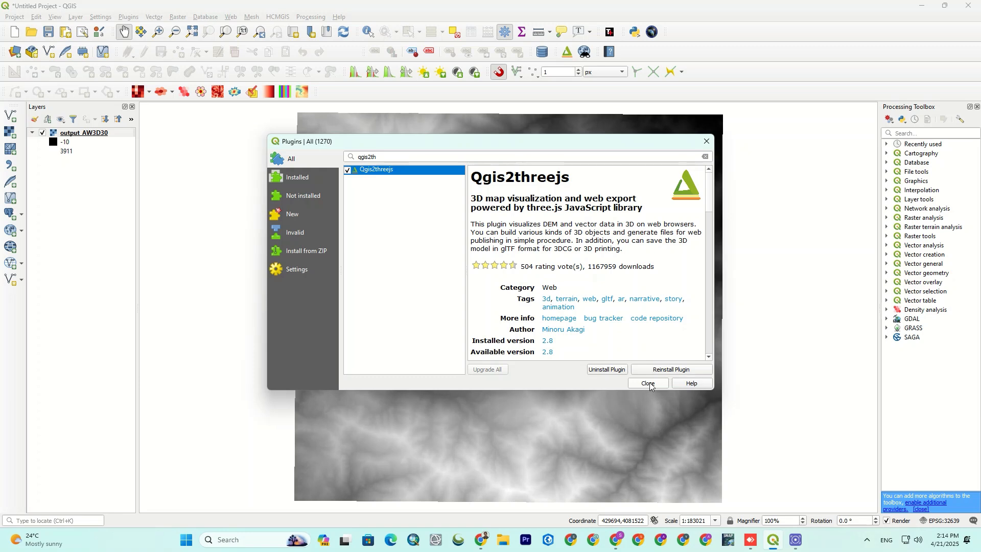
pyautogui.click(348, 171)
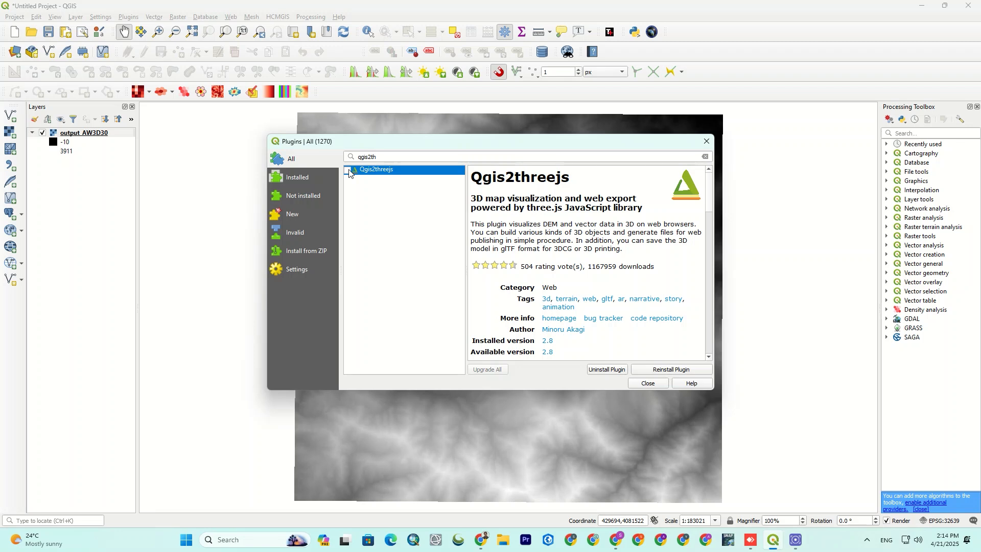
pyautogui.click(348, 170)
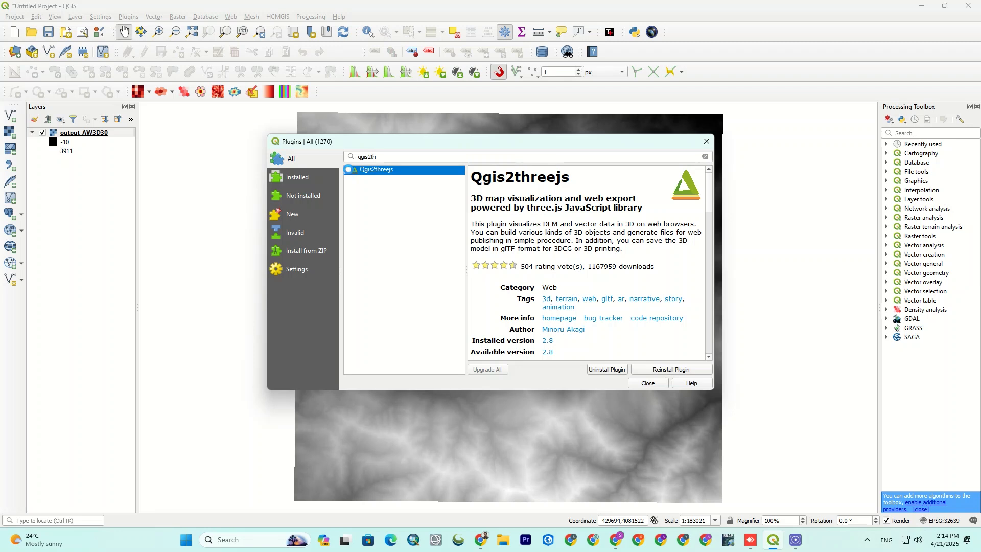
pyautogui.click(349, 172)
pyautogui.click(348, 170)
pyautogui.click(707, 141)
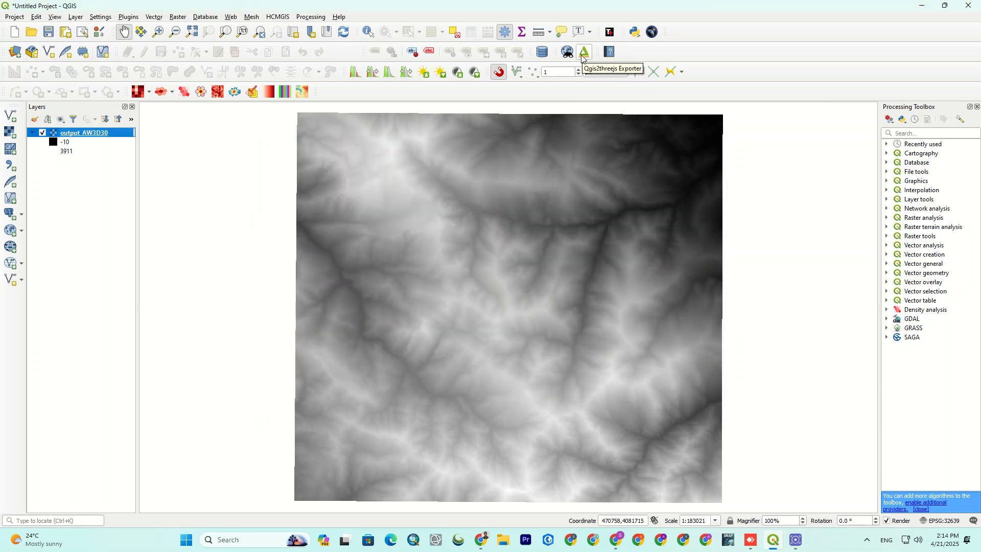
# Step: Open the Qgis2threejs Exporter and show the output_AW3D30 DEM layer in the 3D preview
pyautogui.click(584, 52)
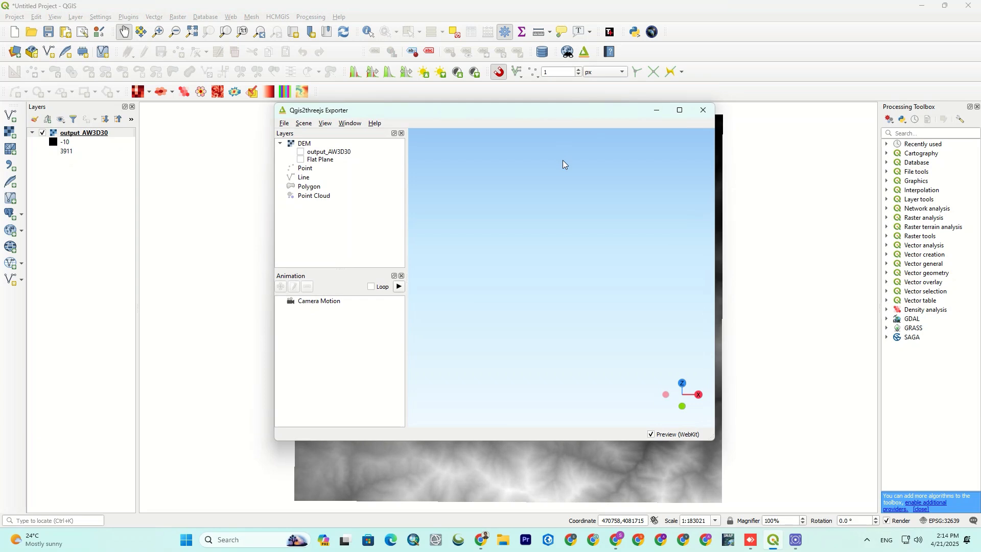
pyautogui.click(300, 152)
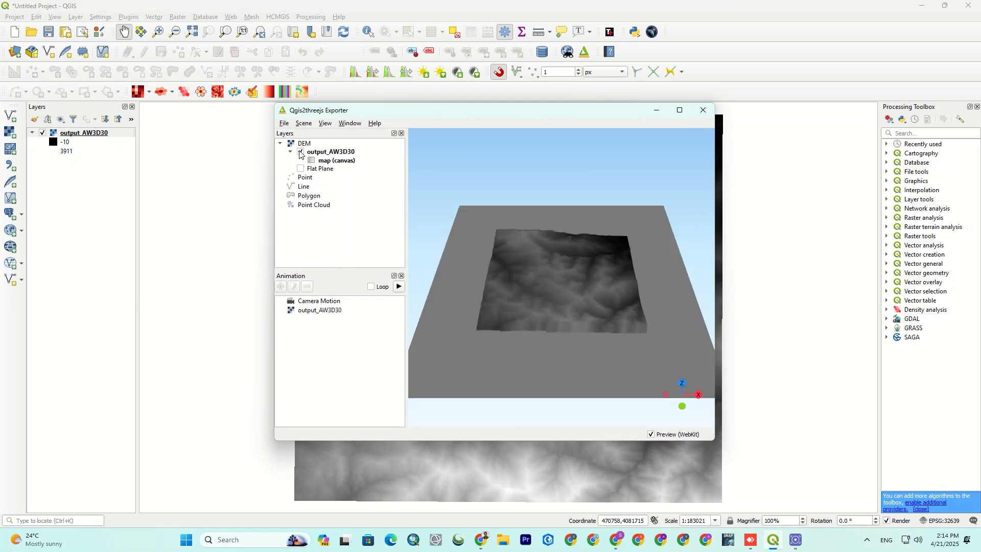
pyautogui.rightClick(306, 144)
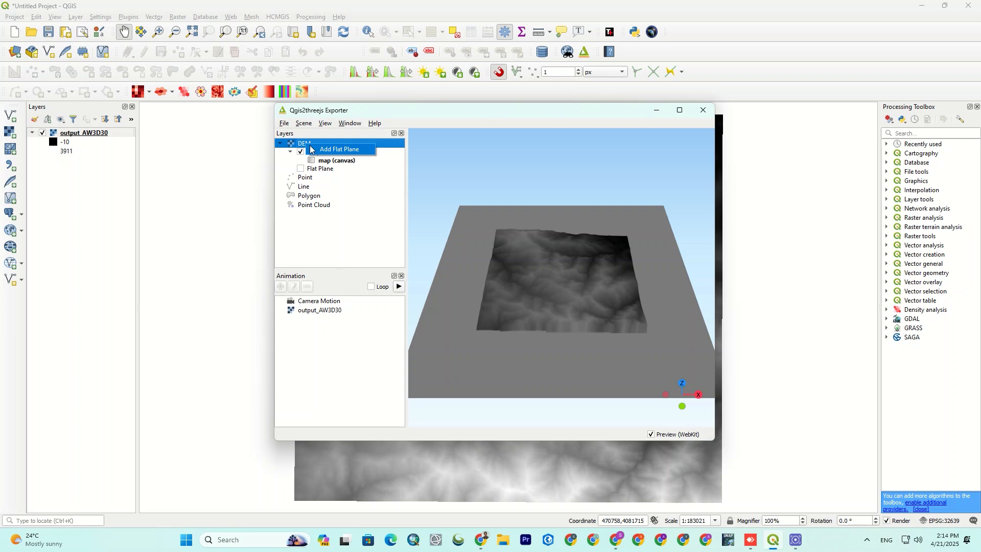
pyautogui.click(320, 161)
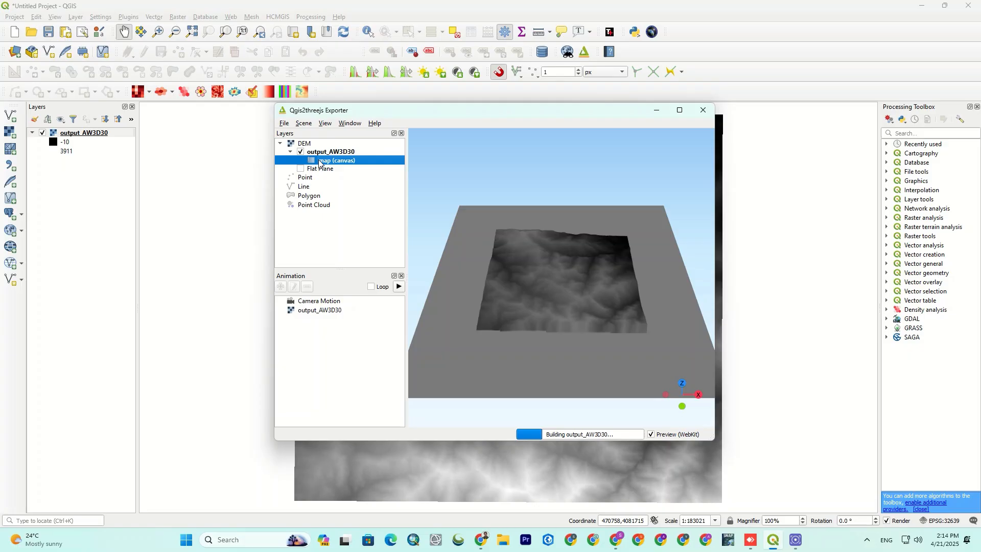
# Step: Give the output_AW3D30 layer's map (canvas) material a transparent background in its layer properties and apply it
pyautogui.rightClick(320, 163)
pyautogui.click(334, 169)
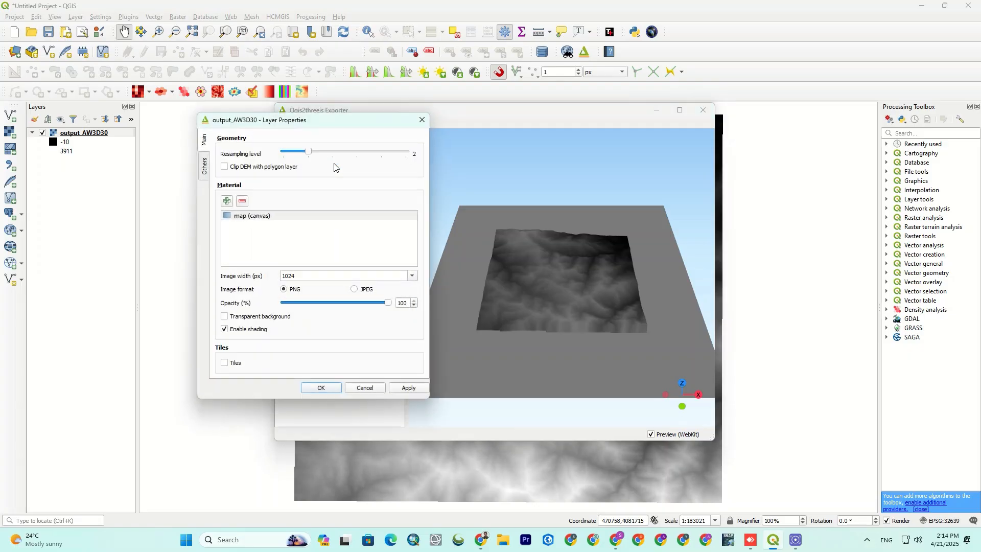
pyautogui.click(244, 318)
pyautogui.click(406, 388)
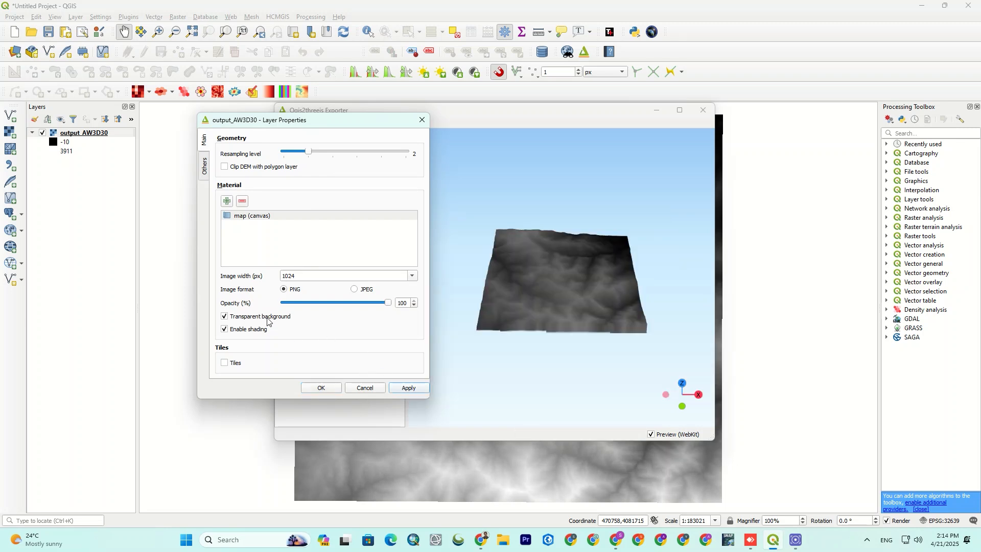
# Step: Compare the output_AW3D30 map material without and with a transparent background, accept it enabled, and view the terrain preview enlarged
pyautogui.click(409, 388)
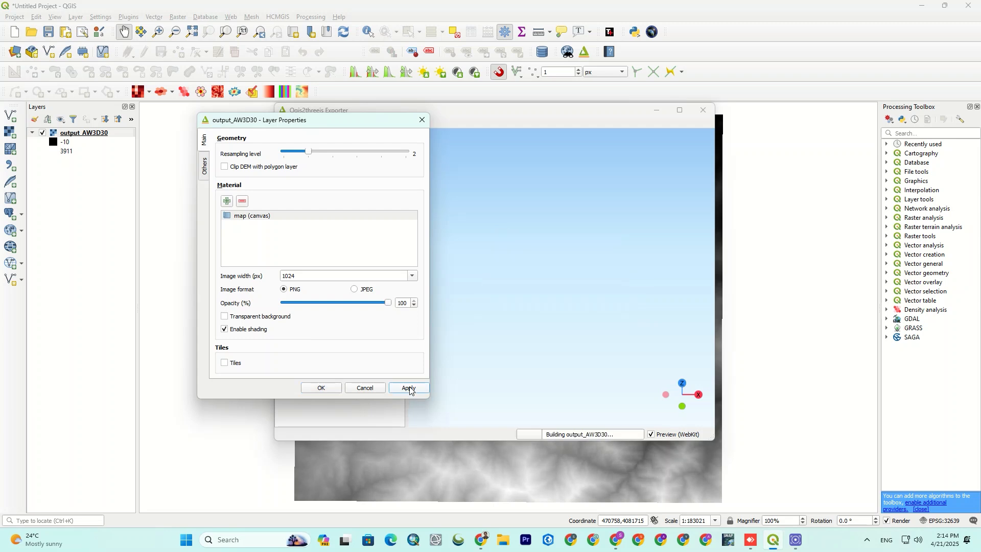
pyautogui.click(259, 317)
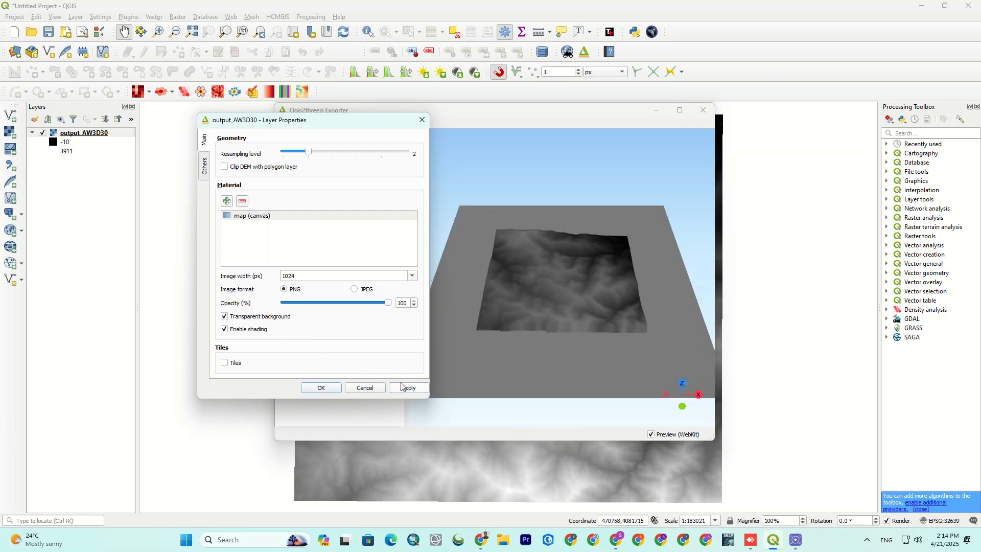
pyautogui.click(405, 387)
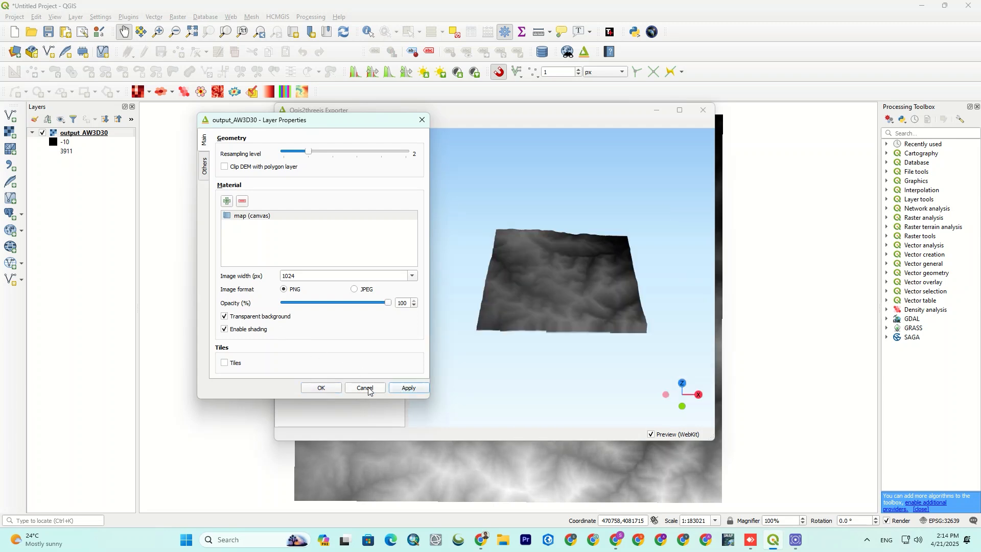
pyautogui.click(323, 389)
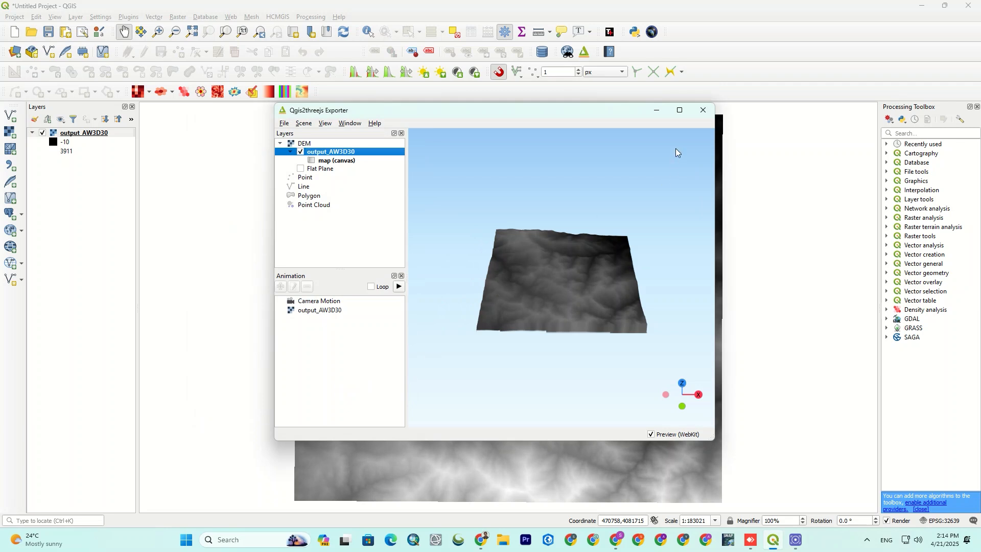
pyautogui.click(679, 109)
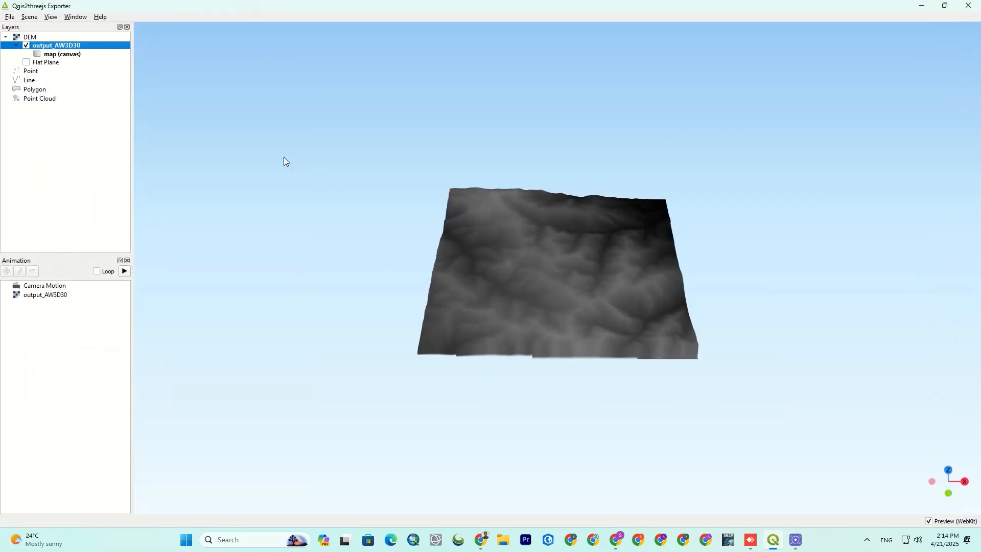
pyautogui.click(945, 6)
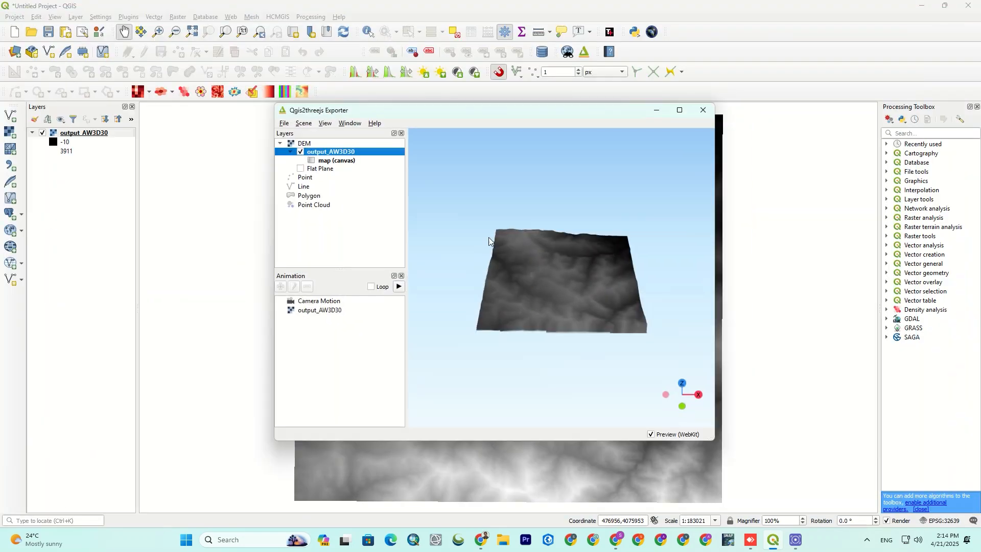
# Step: Set the output_AW3D30 layer's symbology in its properties to Paletted/Unique values with the Rocket color ramp
pyautogui.rightClick(82, 134)
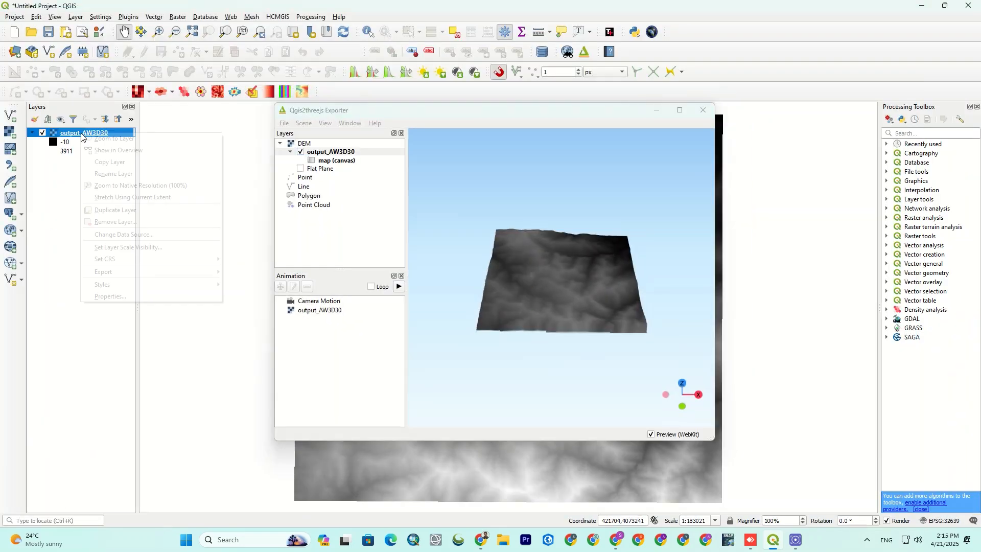
pyautogui.click(117, 297)
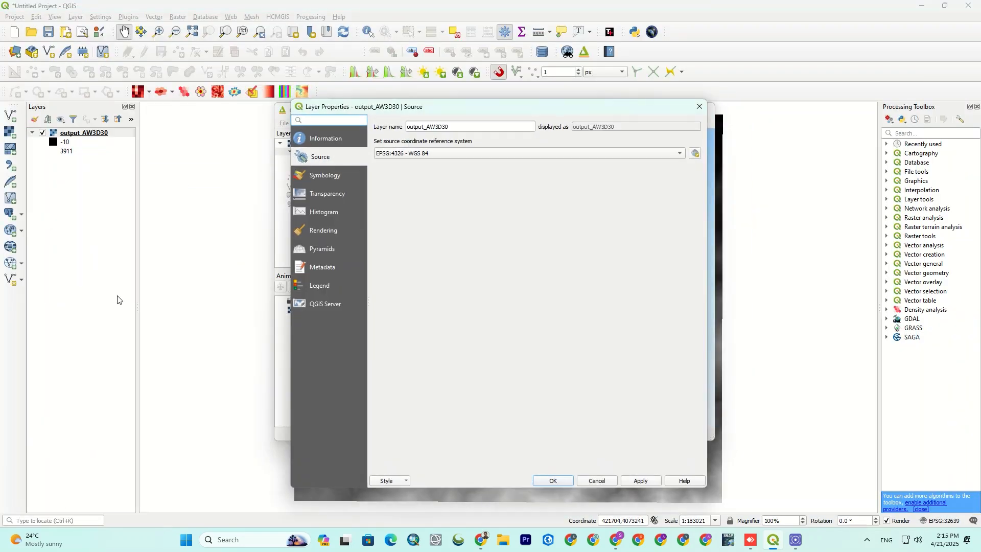
pyautogui.click(337, 176)
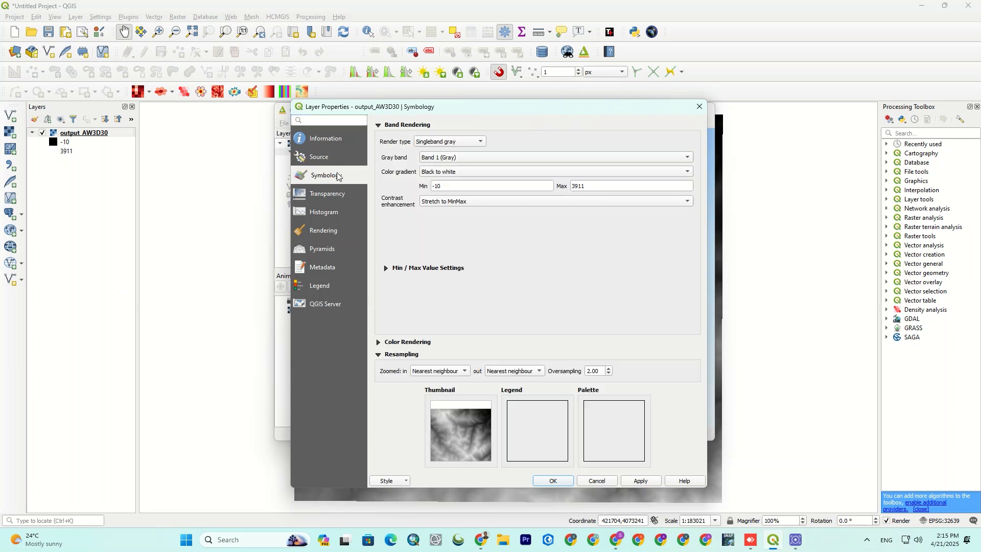
pyautogui.click(434, 143)
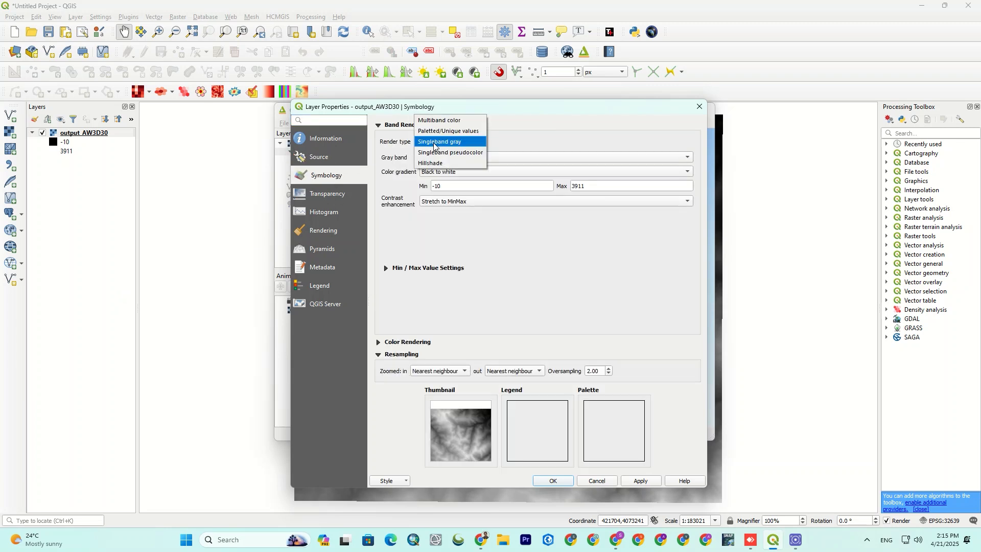
pyautogui.click(473, 132)
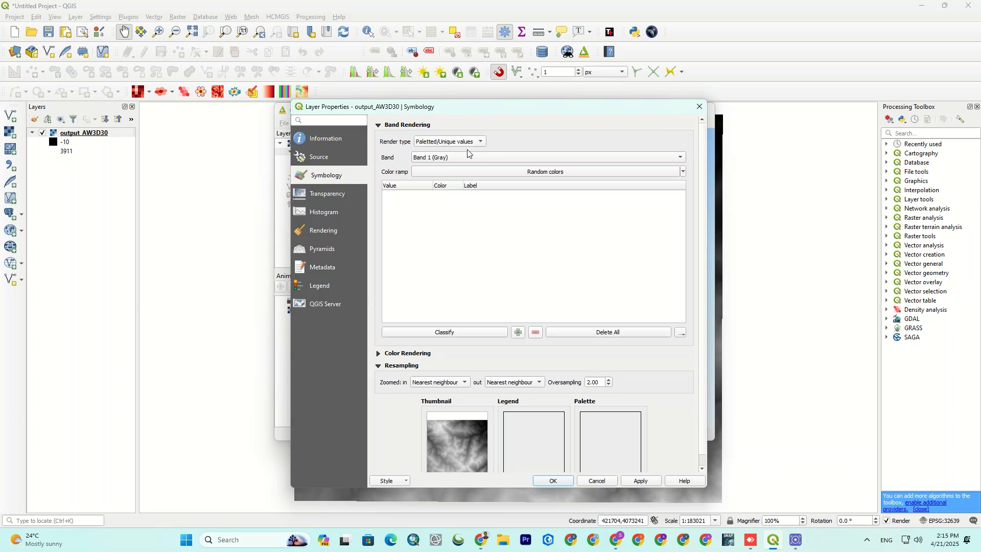
pyautogui.click(683, 172)
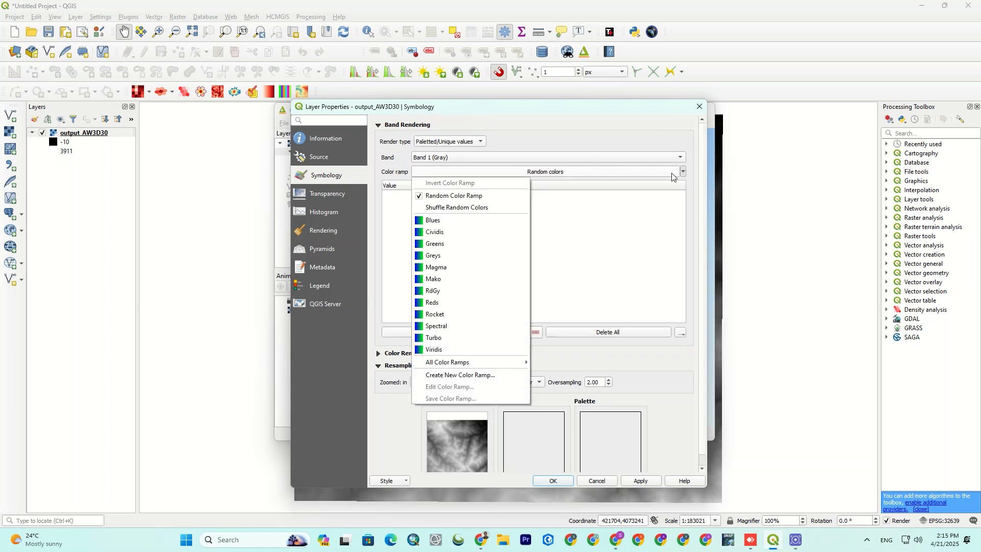
pyautogui.click(447, 315)
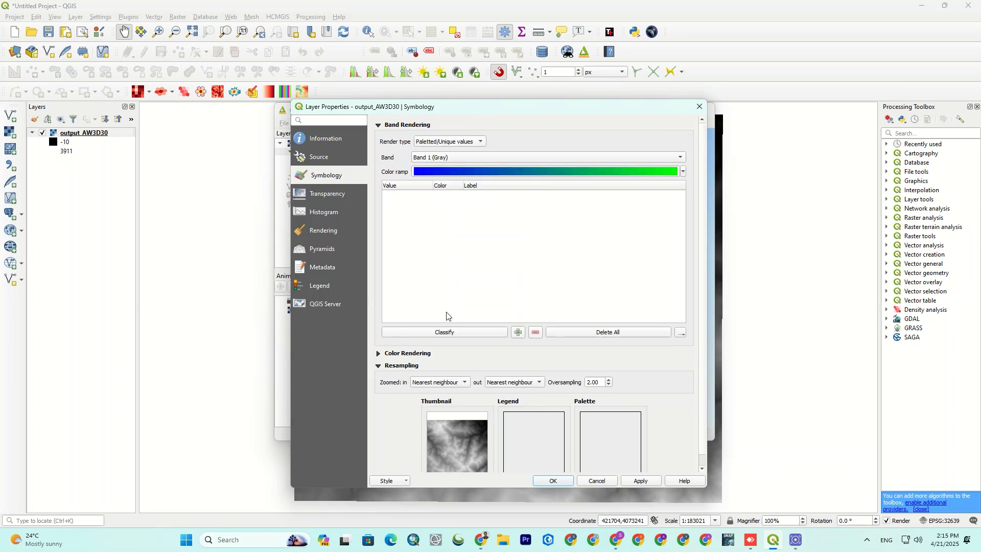
# Step: Edit the color ramp as Discrete and add six stops along the gradient, three in the blue half and three in the green half
pyautogui.click(511, 173)
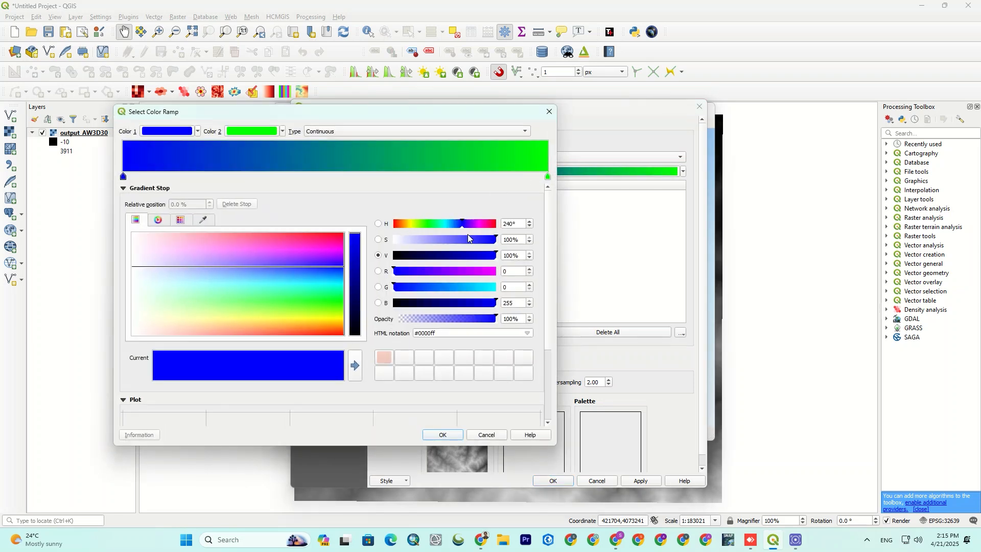
pyautogui.click(345, 132)
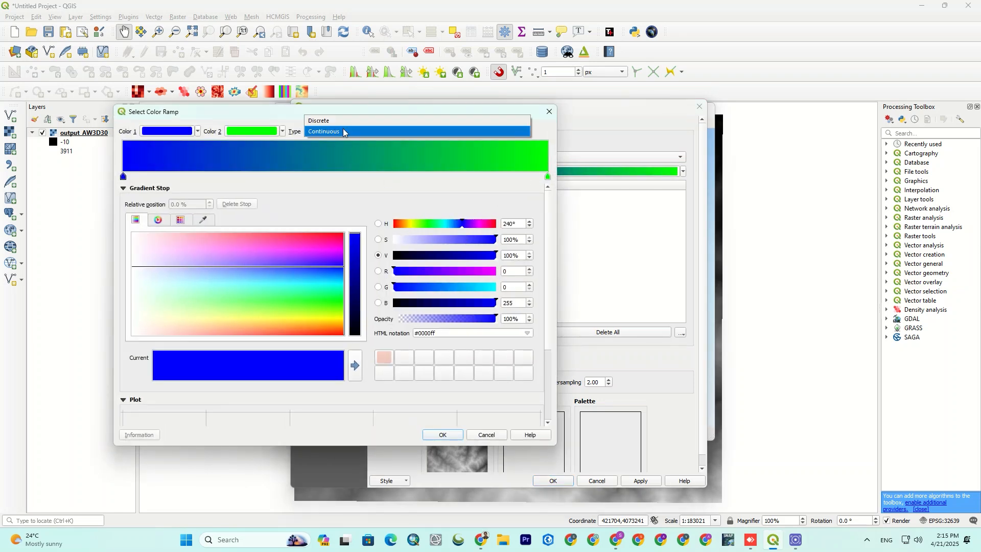
pyautogui.click(341, 121)
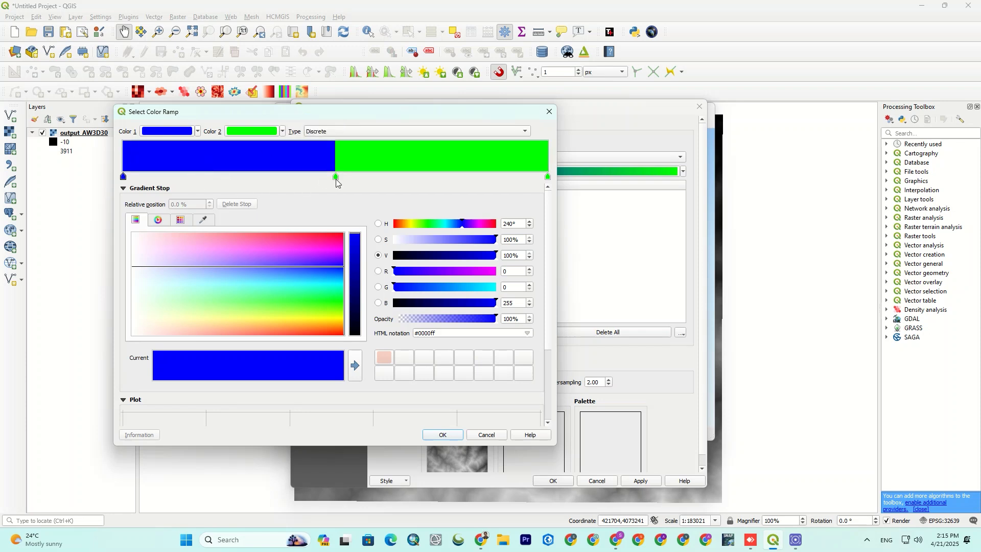
pyautogui.doubleClick(156, 167)
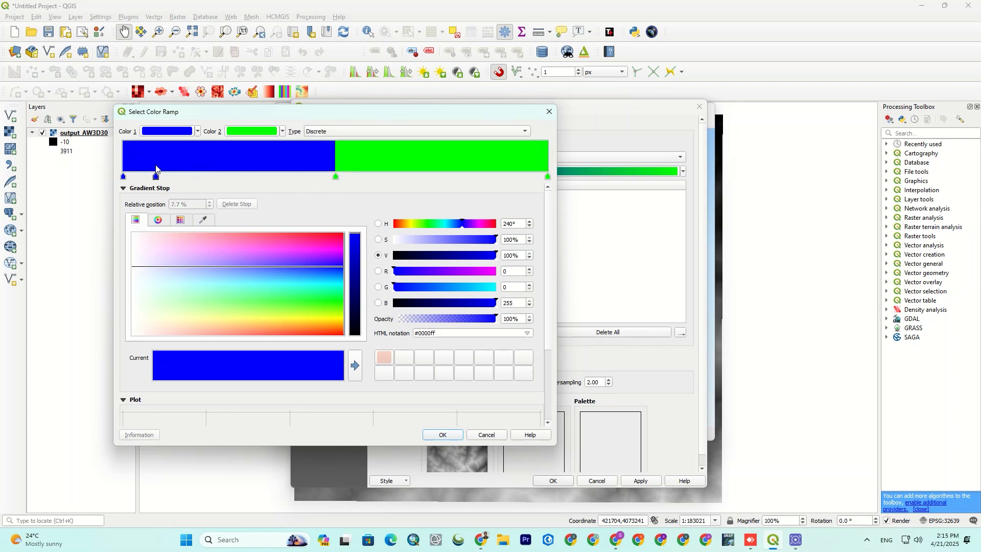
pyautogui.doubleClick(213, 165)
pyautogui.doubleClick(265, 164)
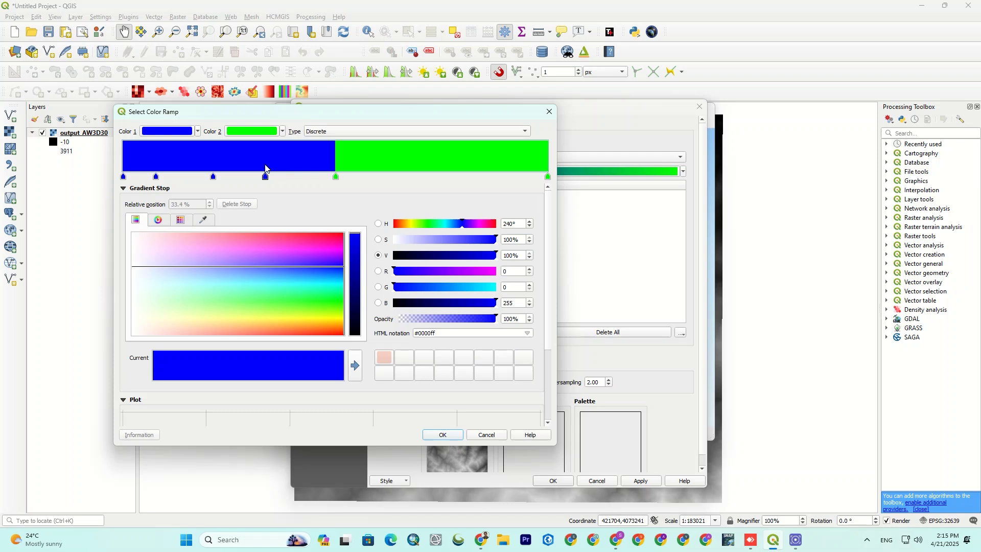
pyautogui.doubleClick(387, 162)
pyautogui.doubleClick(459, 165)
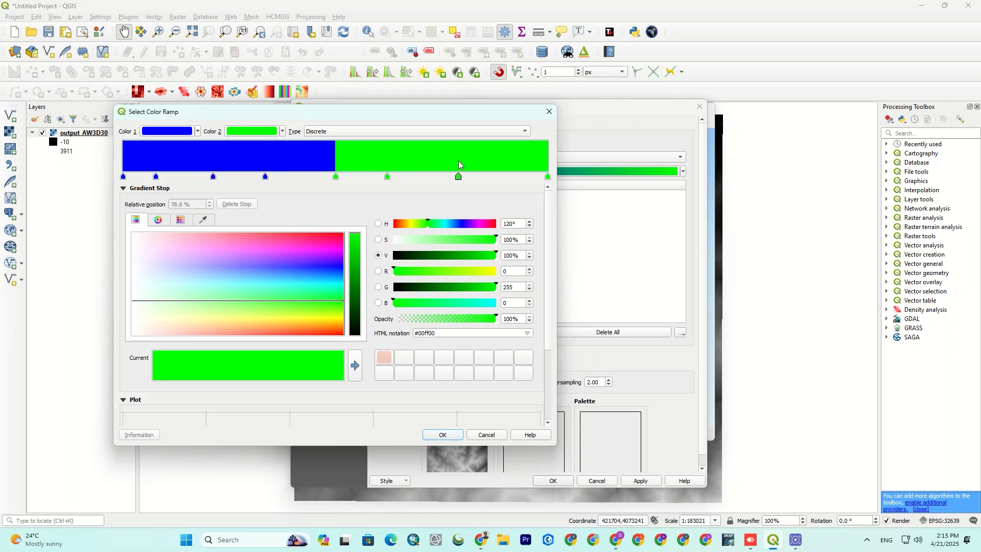
pyautogui.doubleClick(513, 166)
# Step: Color the first five ramp stops from near-white through pale pink, pink and deep pink to red
pyautogui.click(123, 177)
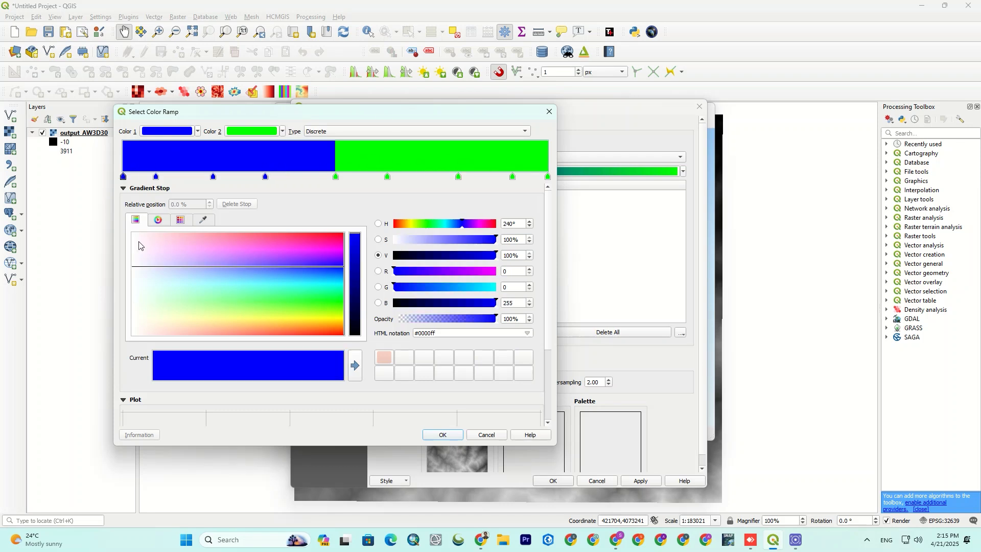
pyautogui.click(138, 246)
pyautogui.click(156, 177)
pyautogui.click(166, 247)
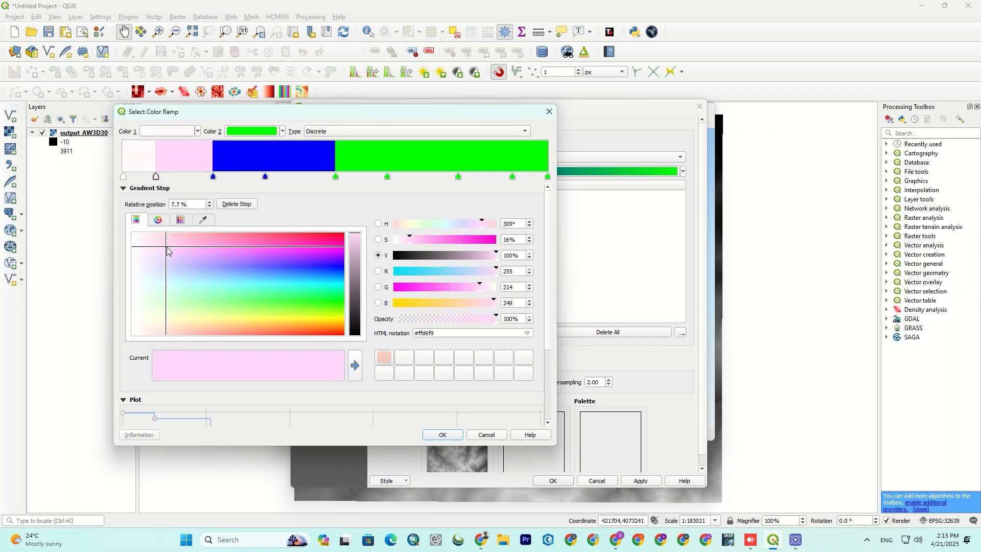
pyautogui.click(185, 244)
pyautogui.click(213, 177)
pyautogui.click(238, 241)
pyautogui.click(265, 176)
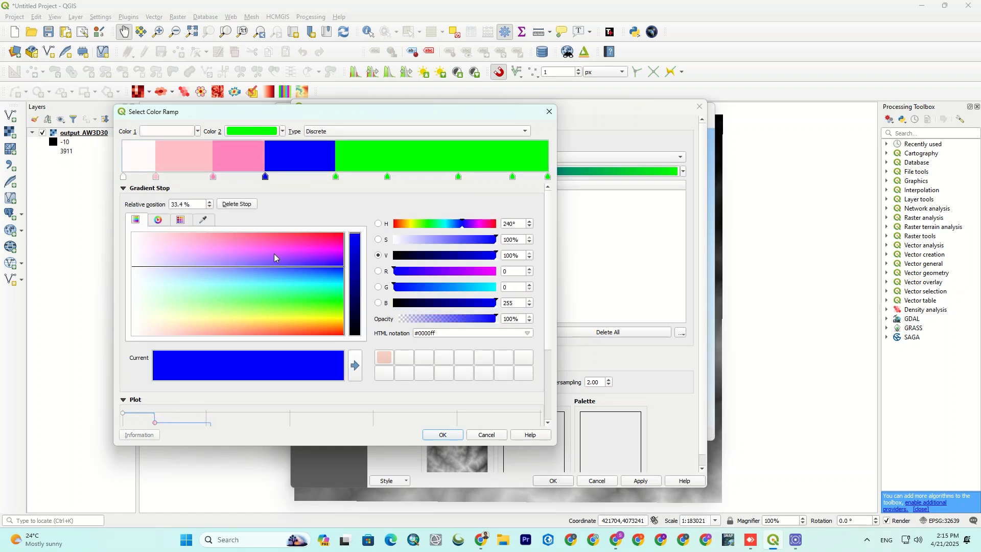
pyautogui.click(287, 242)
pyautogui.click(335, 177)
pyautogui.click(342, 239)
# Step: Color the remaining ramp stops purple, blue-violet, dark navy and black, and accept the color ramp
pyautogui.click(387, 176)
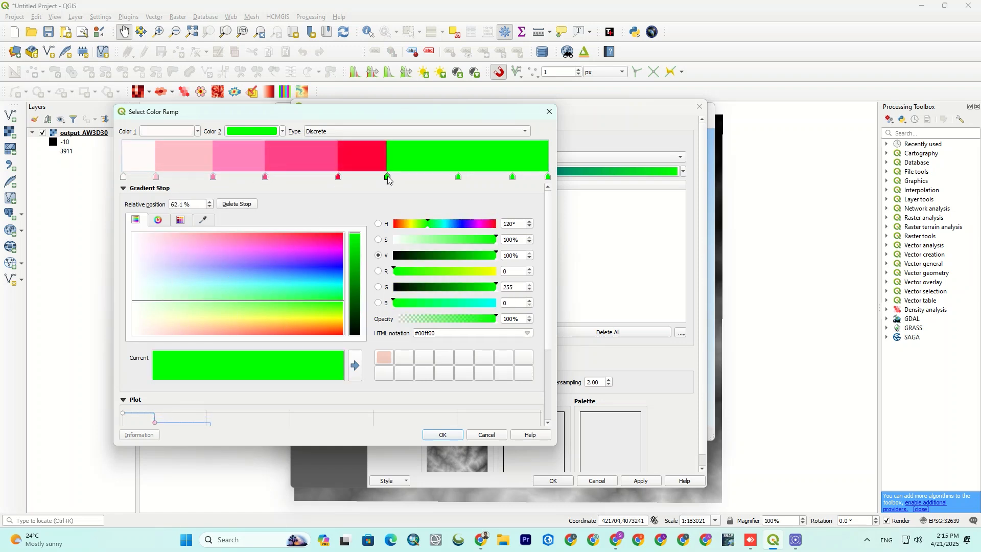
pyautogui.click(328, 255)
pyautogui.moveTo(355, 280); pyautogui.dragTo(358, 352)
pyautogui.click(354, 281)
pyautogui.click(458, 177)
pyautogui.click(512, 177)
pyautogui.click(548, 177)
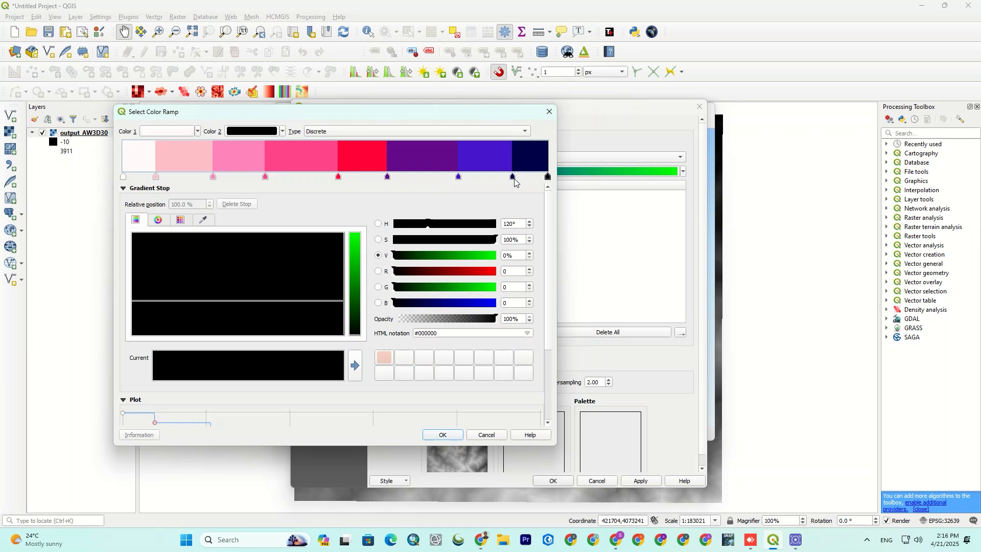
pyautogui.click(443, 435)
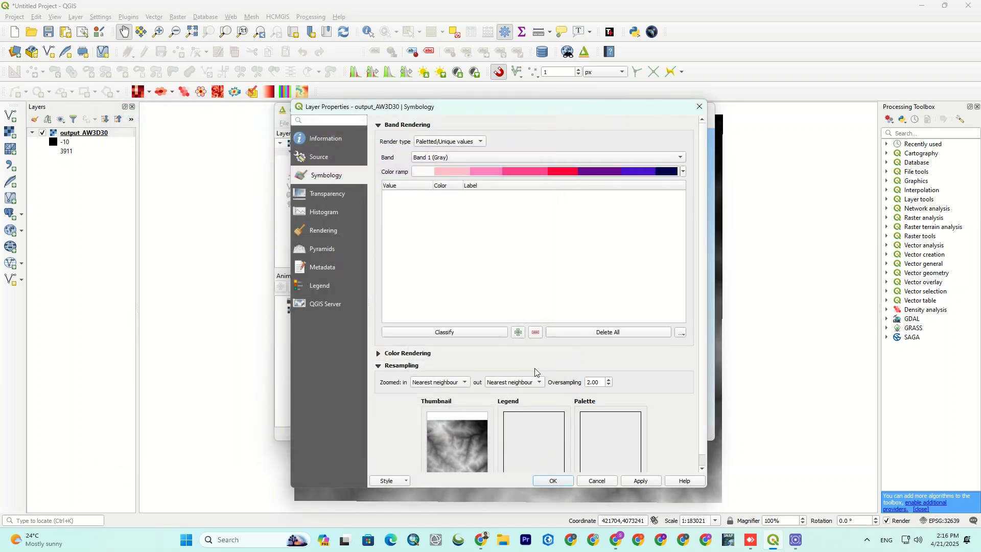
# Step: Change the custom color ramp's type to Continuous and apply the symbology to the output_AW3D30 layer
pyautogui.click(526, 171)
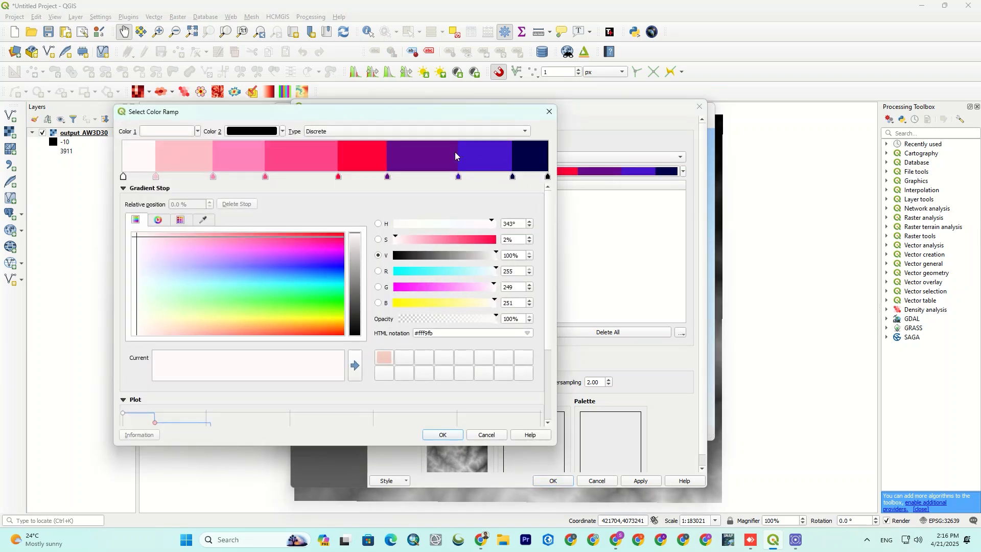
pyautogui.click(342, 132)
pyautogui.click(342, 139)
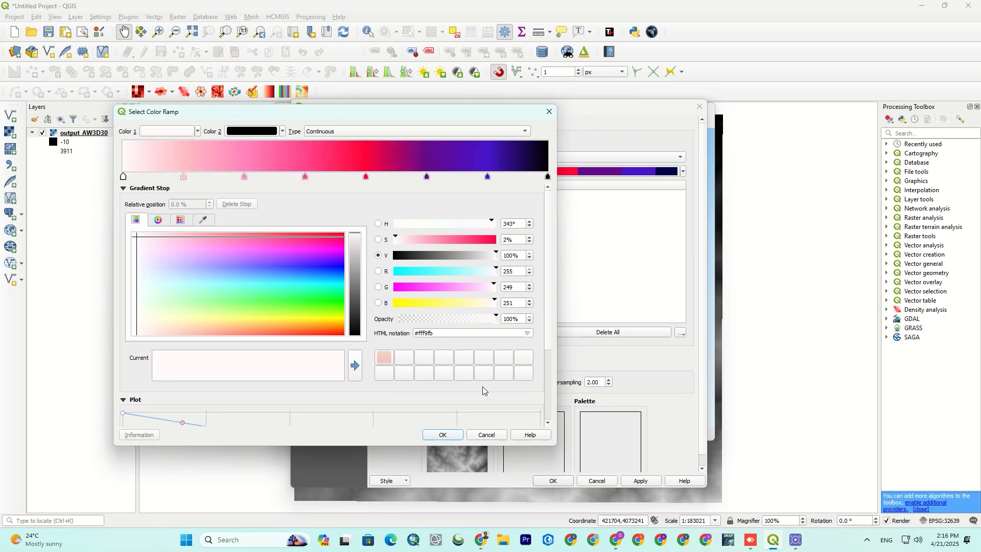
pyautogui.click(458, 436)
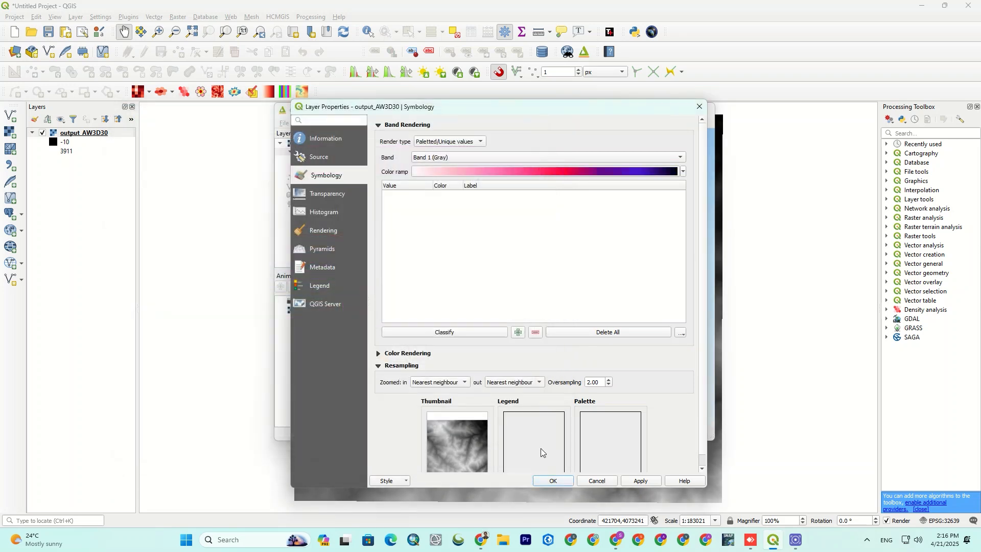
pyautogui.click(638, 482)
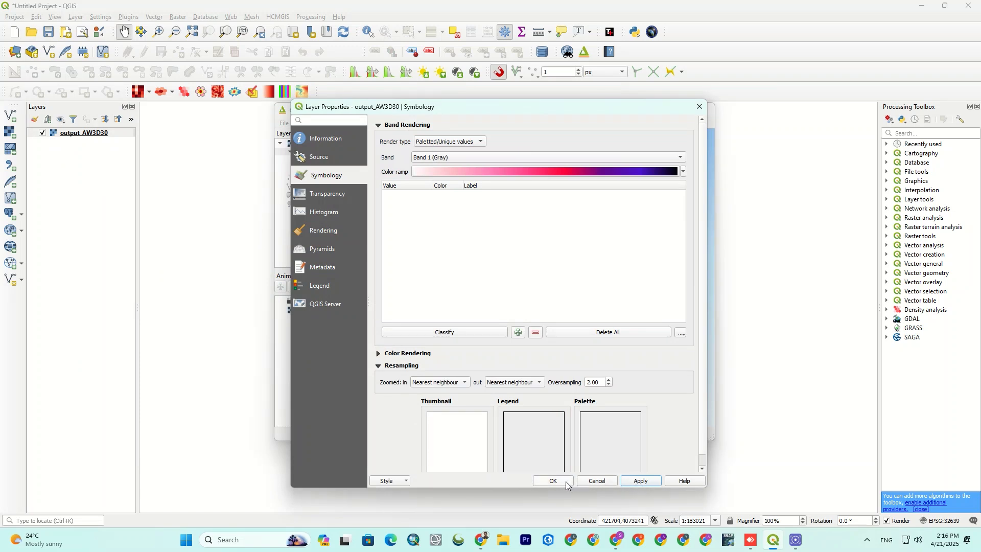
pyautogui.click(565, 481)
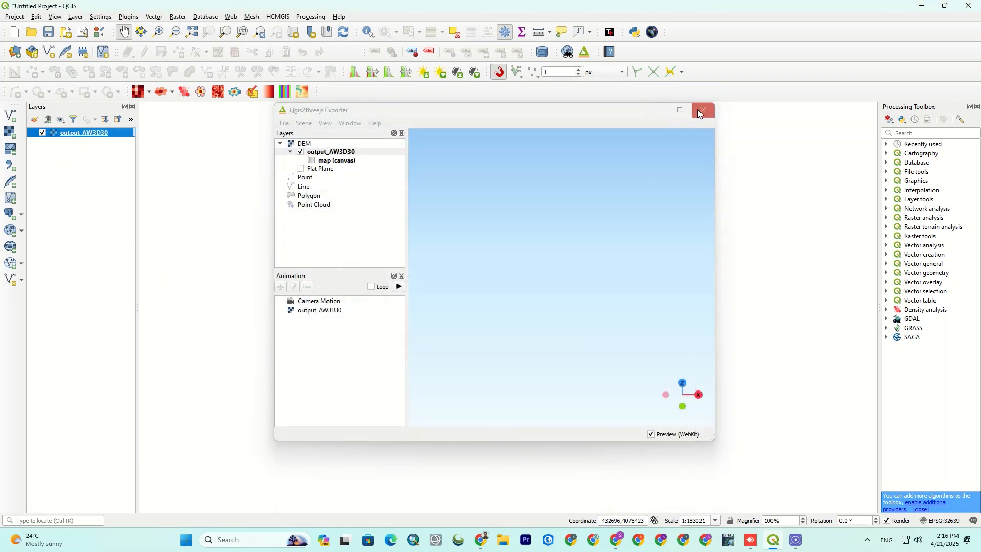
# Step: Minimize the exporter, classify the output_AW3D30 values with the custom ramp in its symbology, and apply the colors to the map
pyautogui.click(658, 112)
pyautogui.rightClick(71, 133)
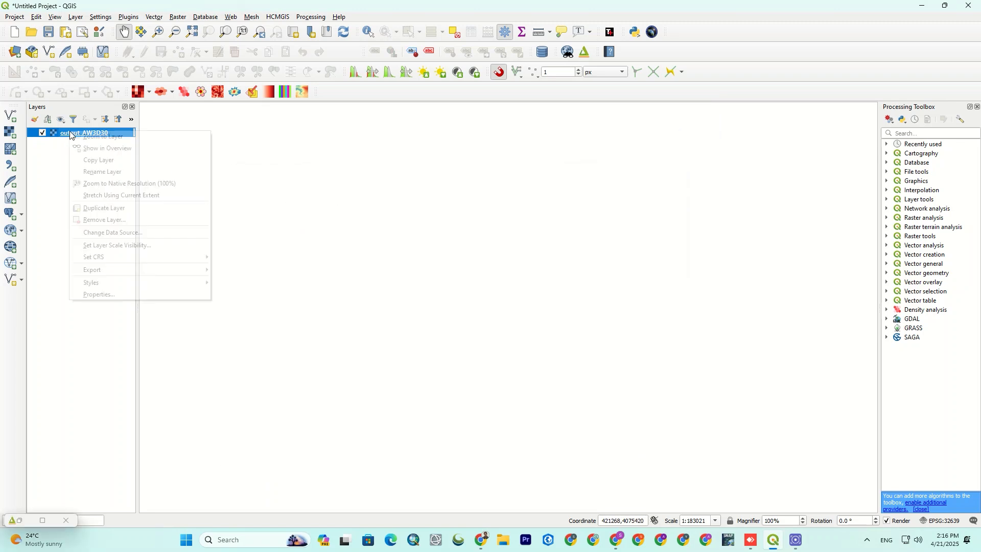
pyautogui.click(109, 290)
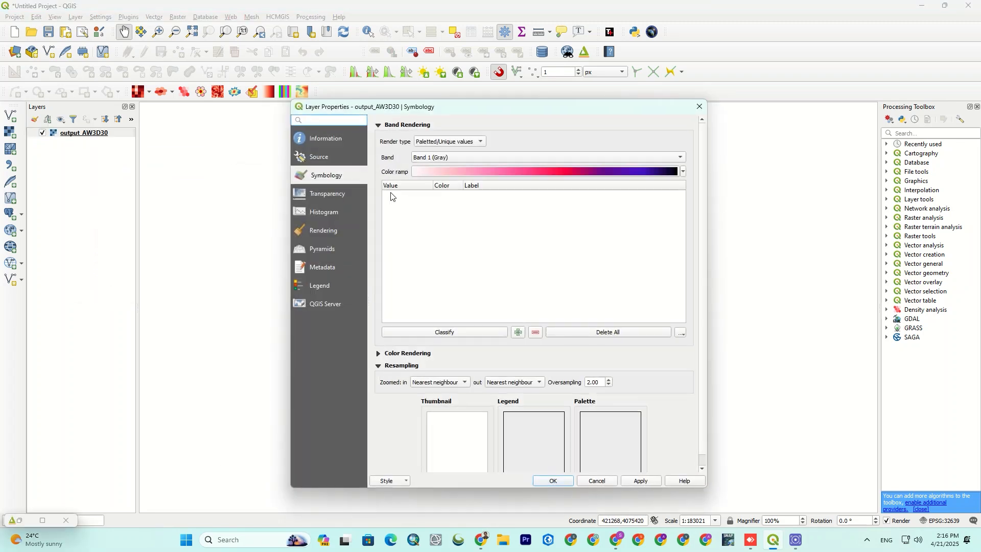
pyautogui.click(424, 333)
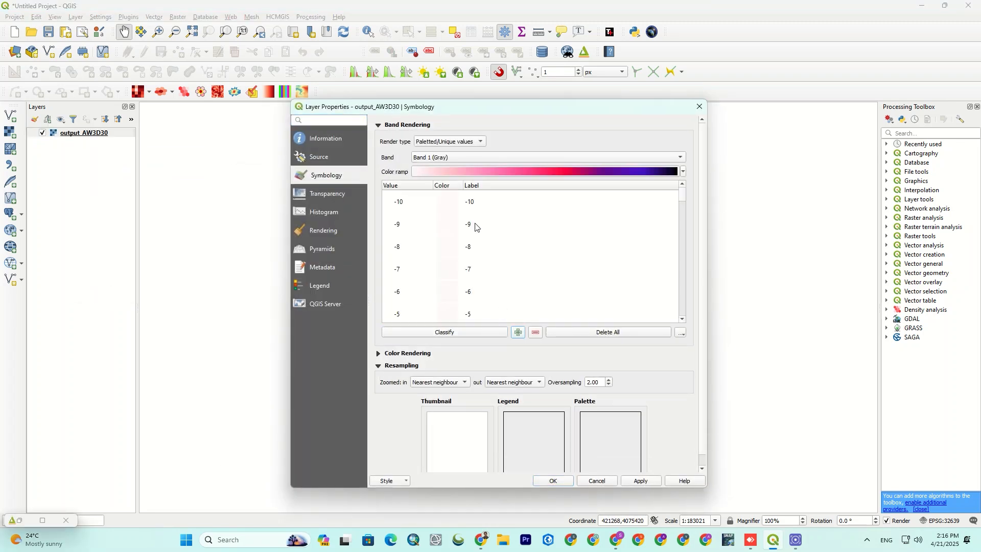
pyautogui.click(642, 480)
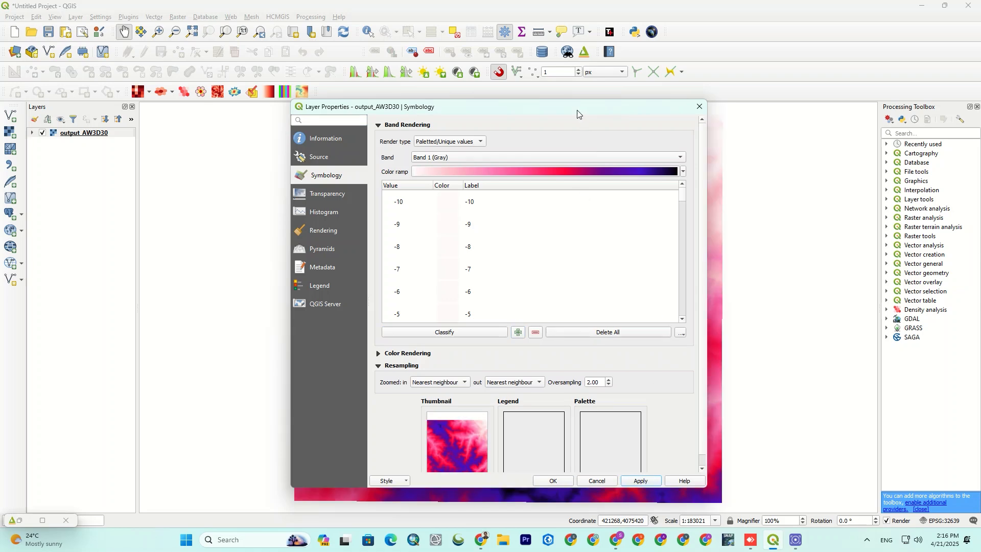
pyautogui.moveTo(578, 114); pyautogui.dragTo(331, 80)
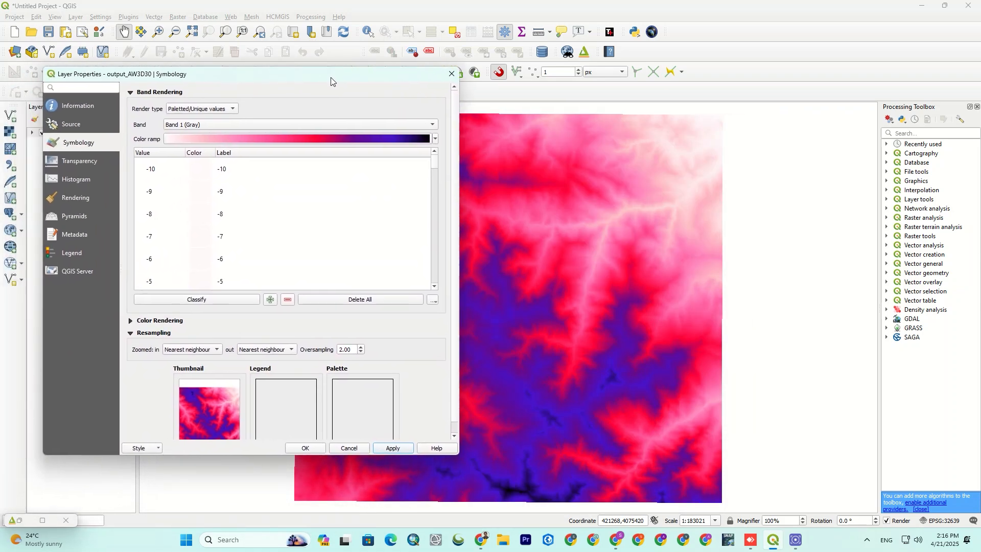
# Step: Accept the output_AW3D30 symbology and examine the recolored 3D terrain in the Qgis2threejs exporter from several sides
pyautogui.click(306, 447)
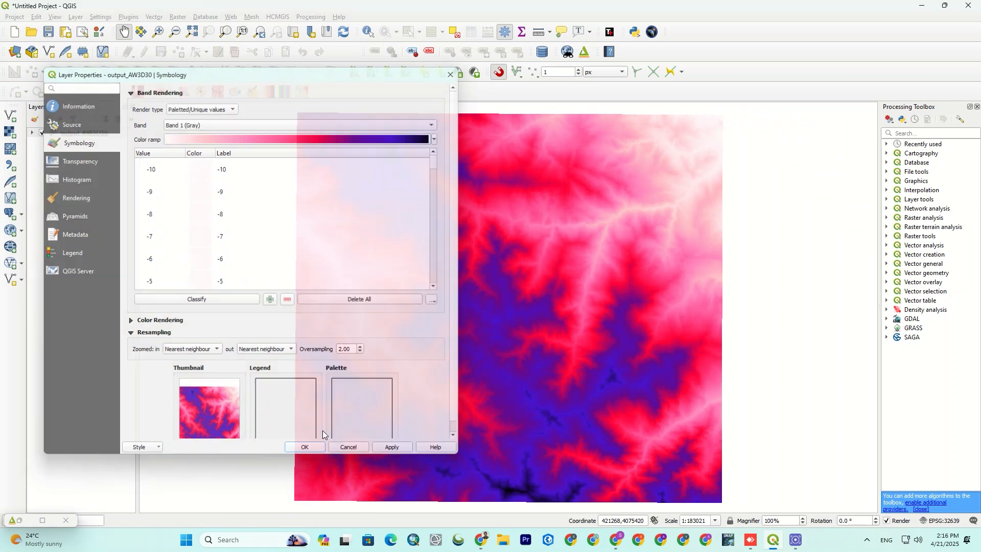
pyautogui.click(586, 52)
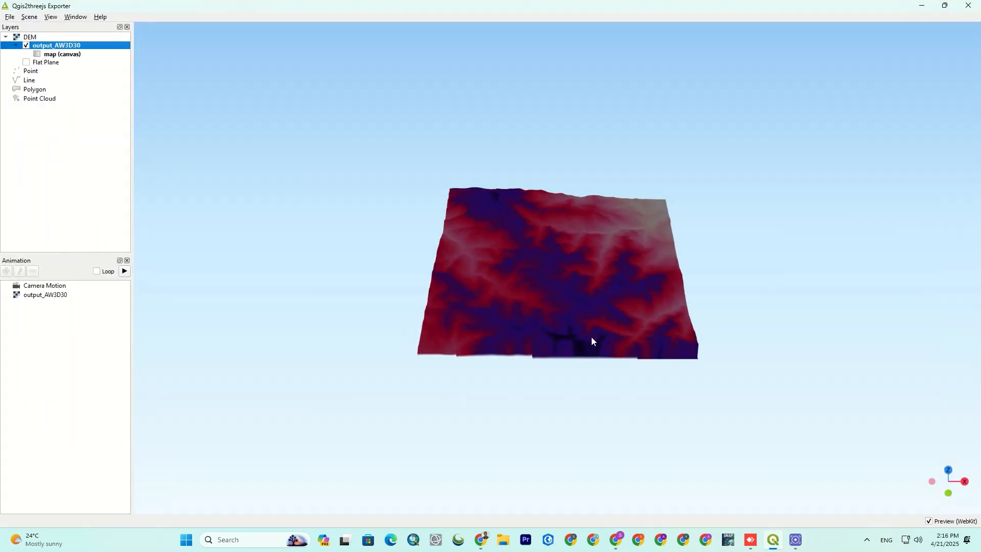
pyautogui.moveTo(590, 336); pyautogui.dragTo(552, 265)
pyautogui.scroll(1, 556, 270)
pyautogui.scroll(3, 556, 266)
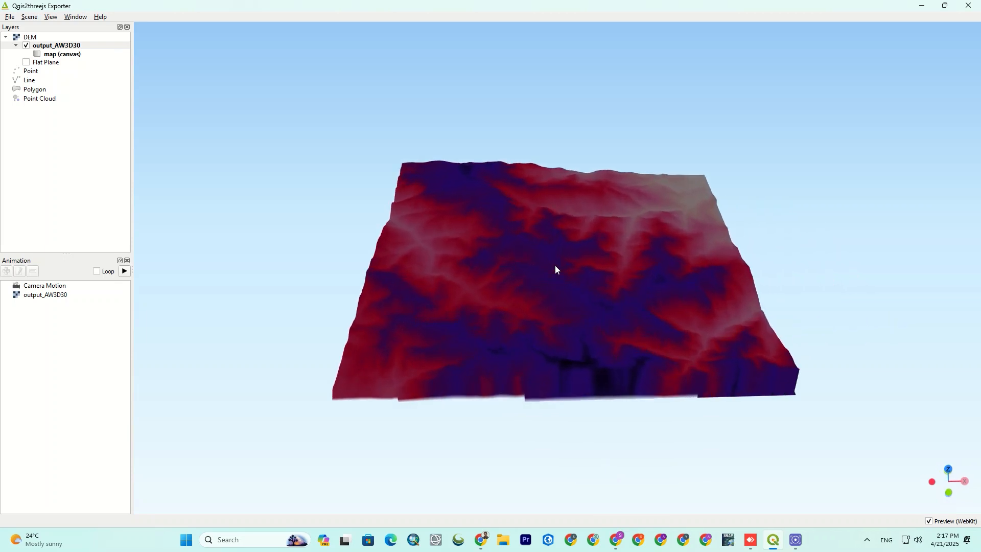
pyautogui.scroll(3, 542, 271)
pyautogui.moveTo(534, 314); pyautogui.dragTo(613, 267)
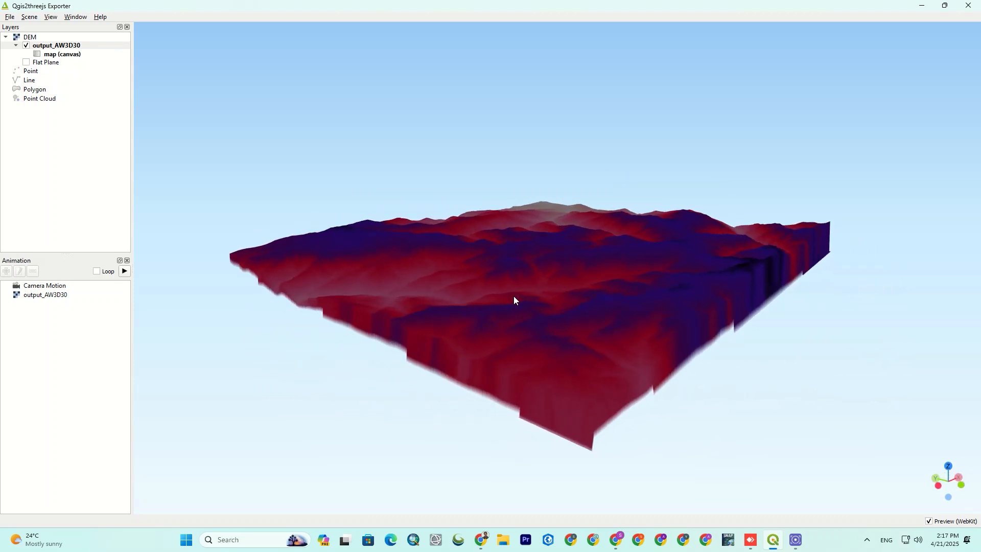
pyautogui.moveTo(514, 297); pyautogui.dragTo(660, 347)
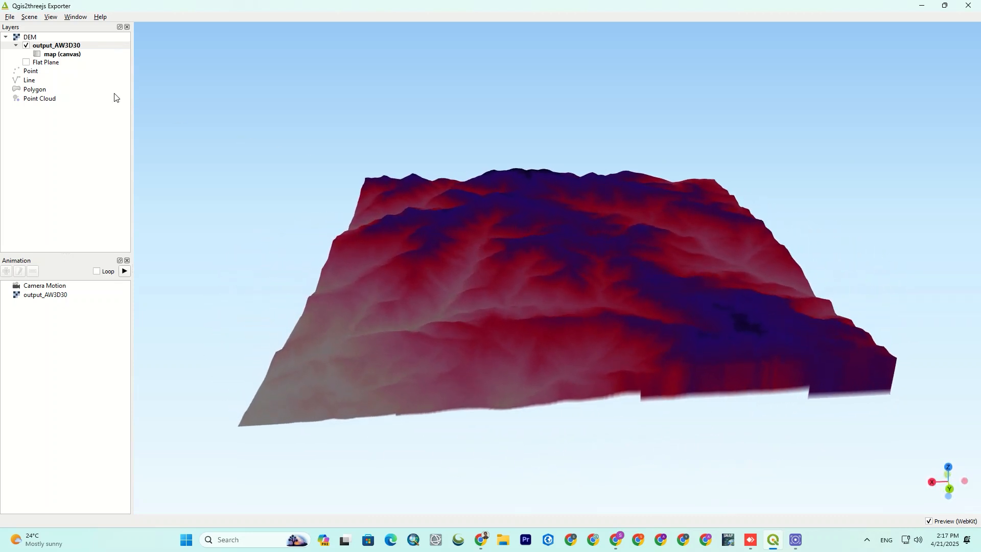
# Step: Set the scene's Z exaggeration to 3, apply it, and examine the exaggerated relief from several sides
pyautogui.click(29, 17)
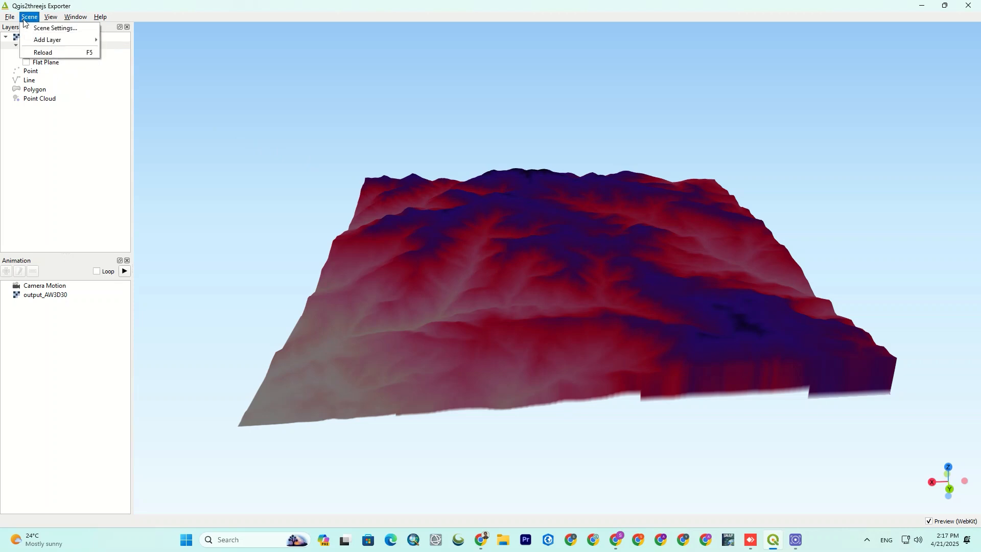
pyautogui.click(51, 29)
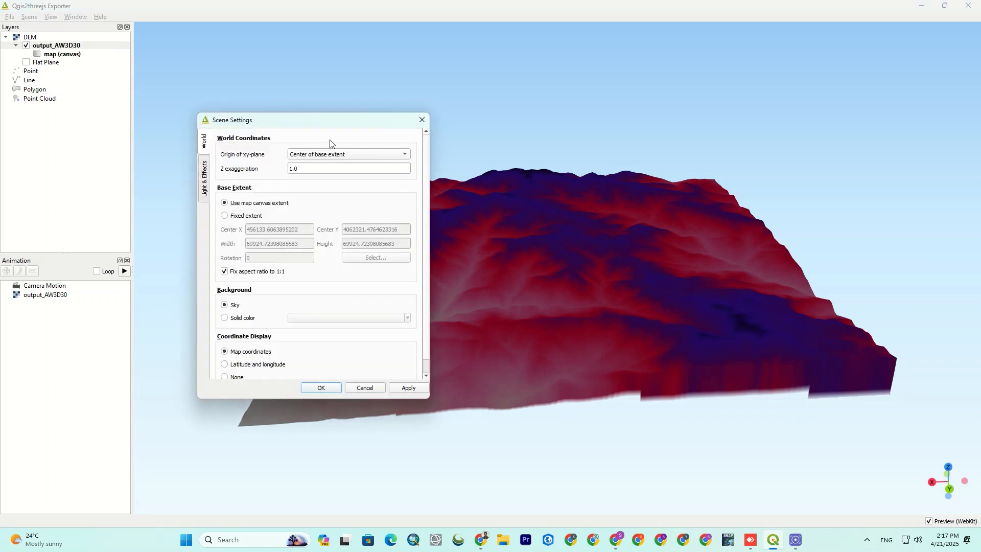
pyautogui.moveTo(301, 125); pyautogui.dragTo(230, 75)
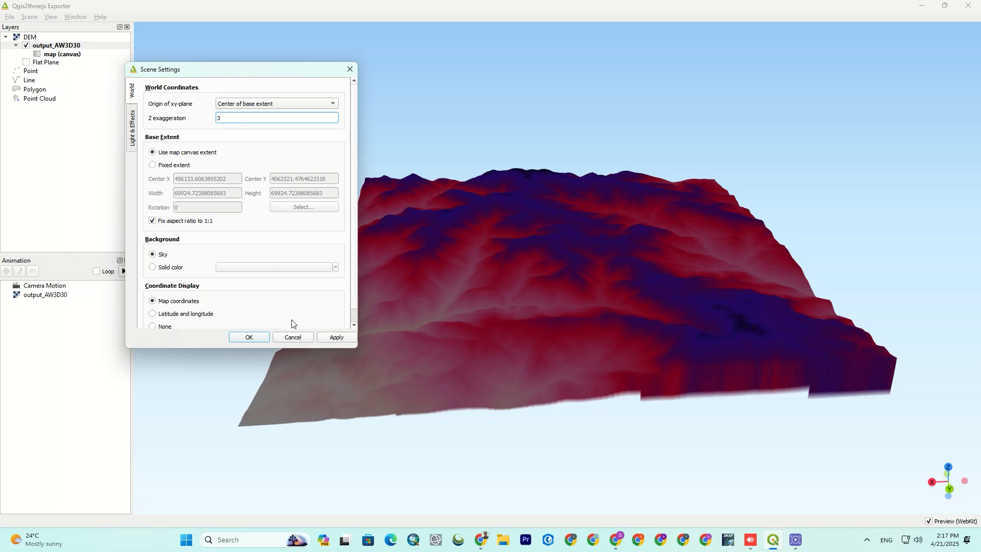
pyautogui.click(334, 337)
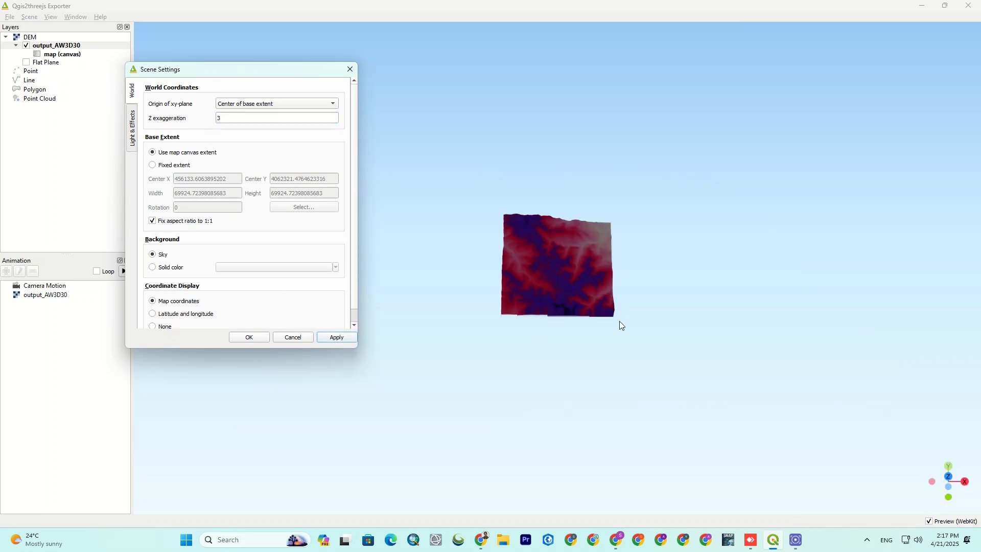
pyautogui.moveTo(577, 271); pyautogui.dragTo(716, 277)
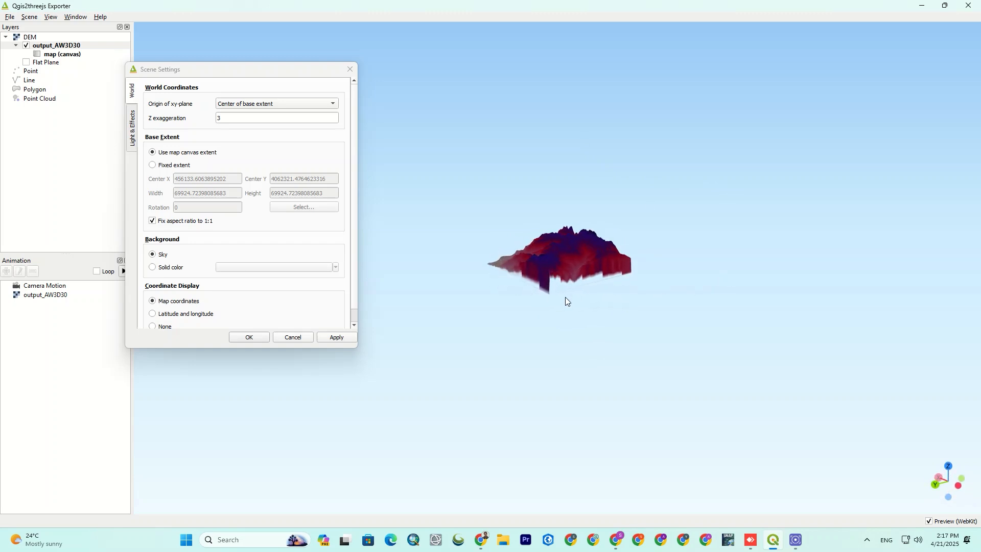
pyautogui.moveTo(565, 297); pyautogui.dragTo(644, 312)
pyautogui.scroll(10, 560, 273)
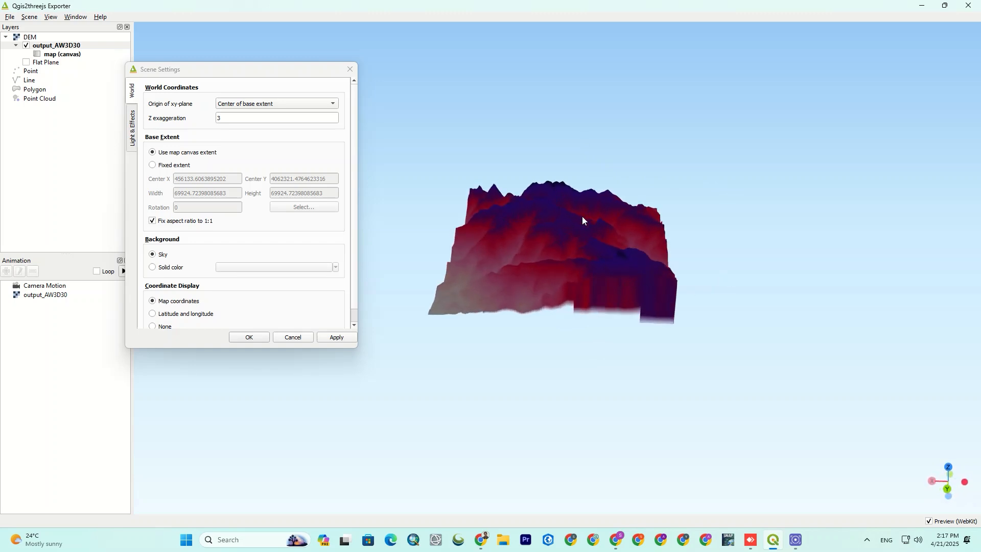
pyautogui.scroll(5, 576, 219)
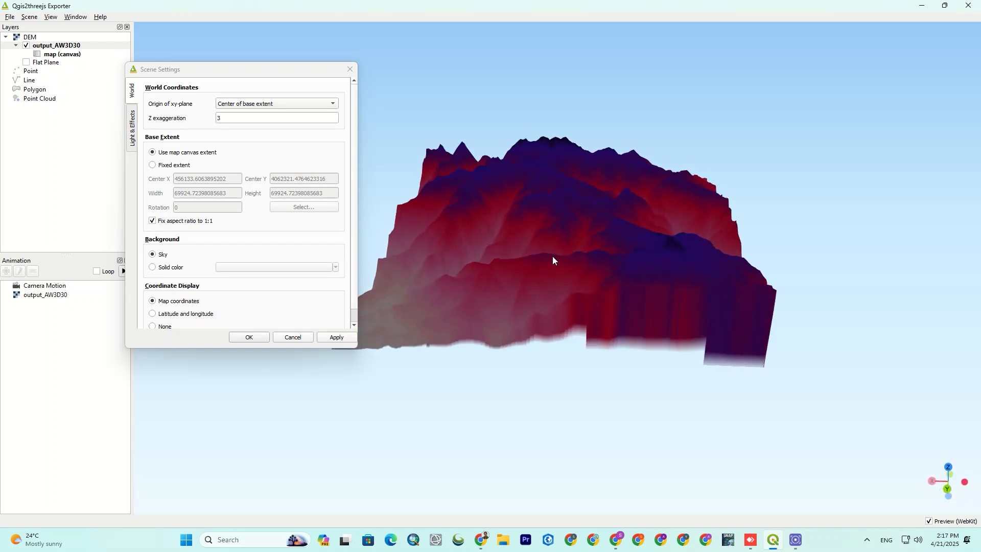
pyautogui.scroll(5, 553, 260)
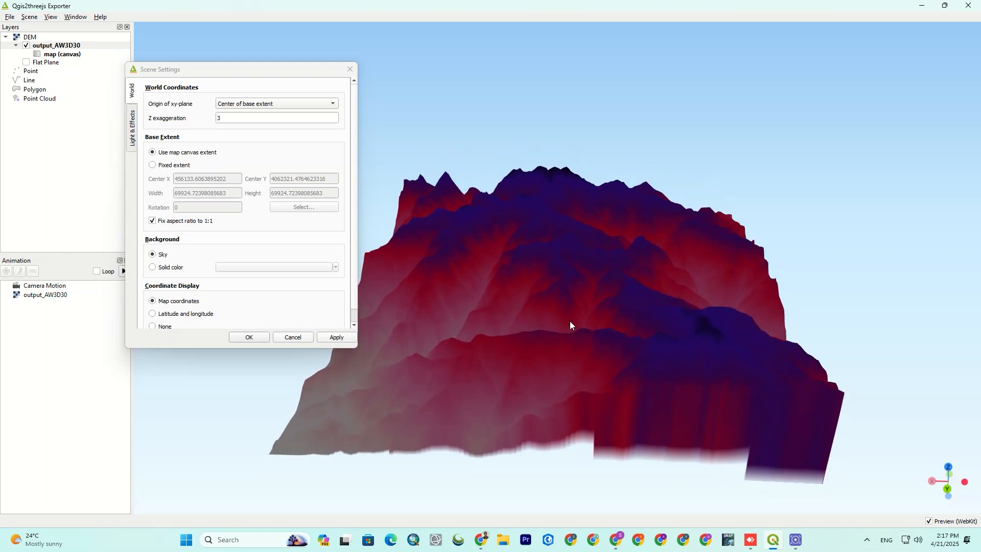
pyautogui.moveTo(563, 322); pyautogui.dragTo(659, 309)
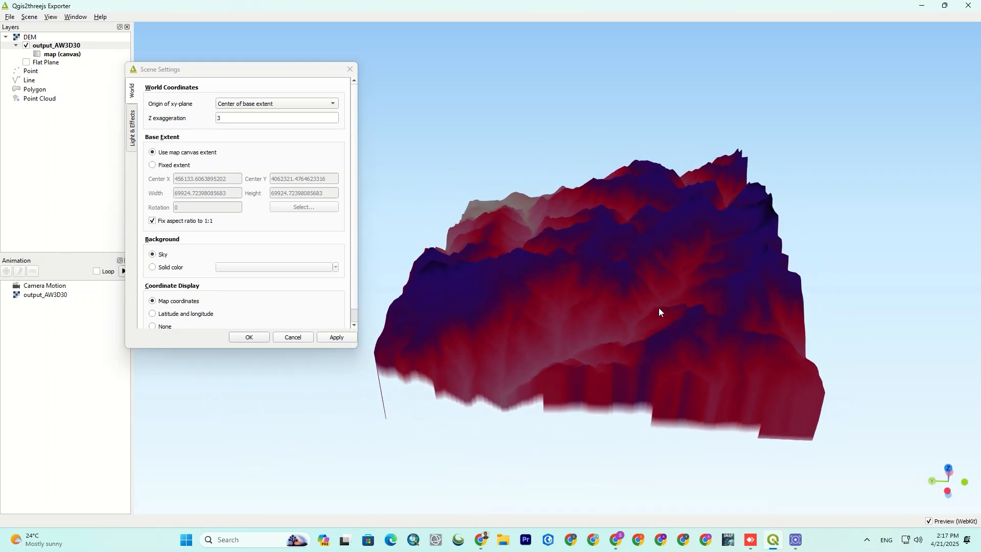
# Step: Set the scene's Z exaggeration to 2, accept the scene settings, and inspect the terrain up close
pyautogui.click(255, 102)
pyautogui.click(253, 104)
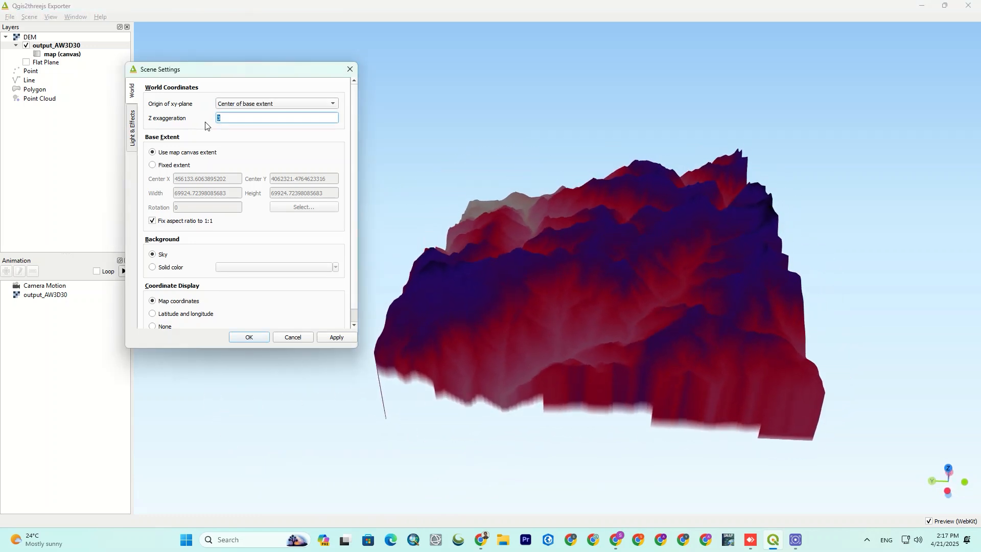
pyautogui.click(329, 340)
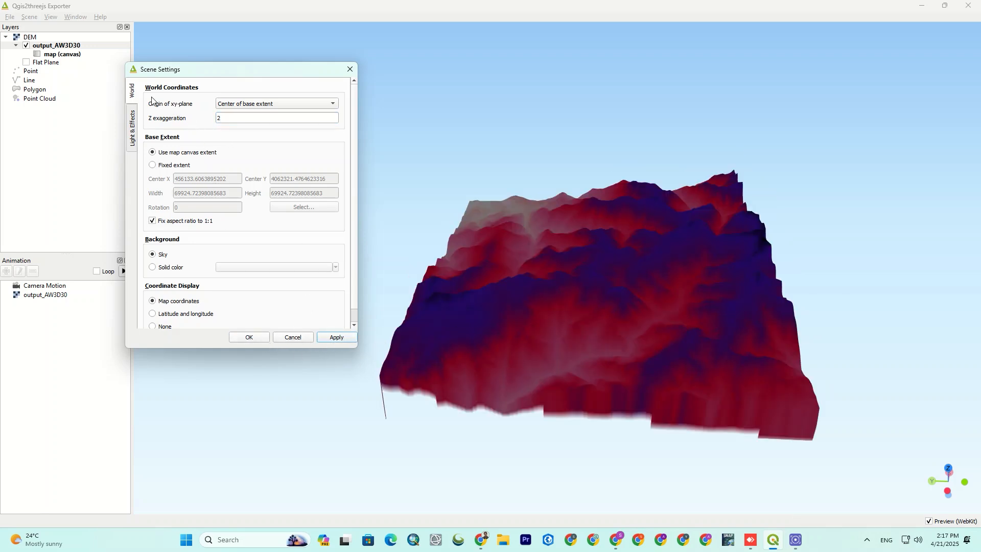
pyautogui.click(131, 120)
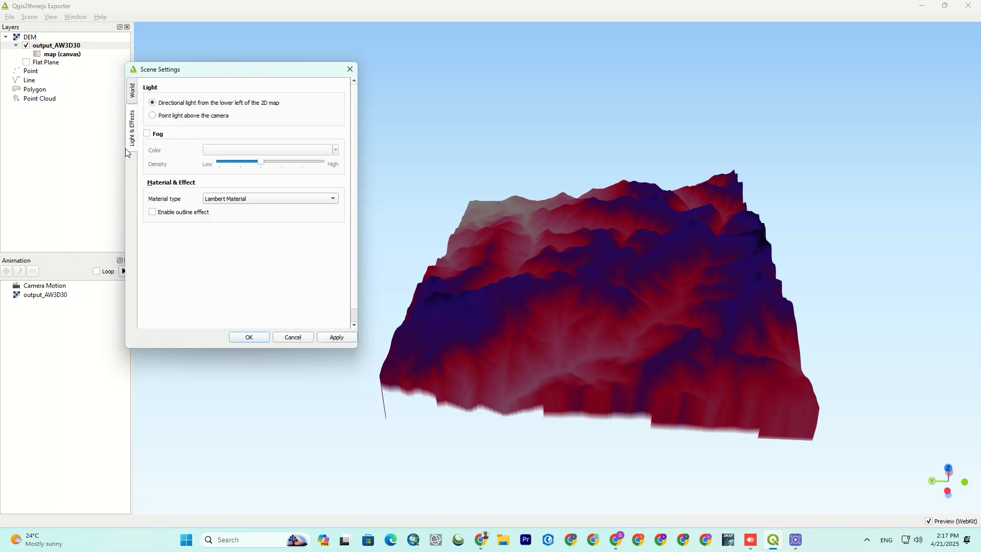
pyautogui.click(250, 338)
pyautogui.moveTo(571, 349); pyautogui.dragTo(637, 329)
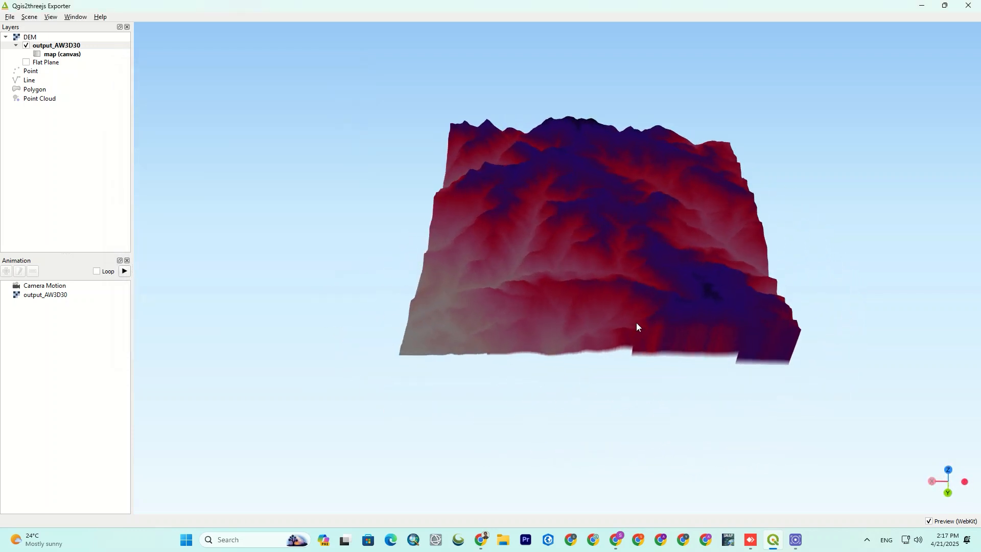
pyautogui.scroll(5, 661, 173)
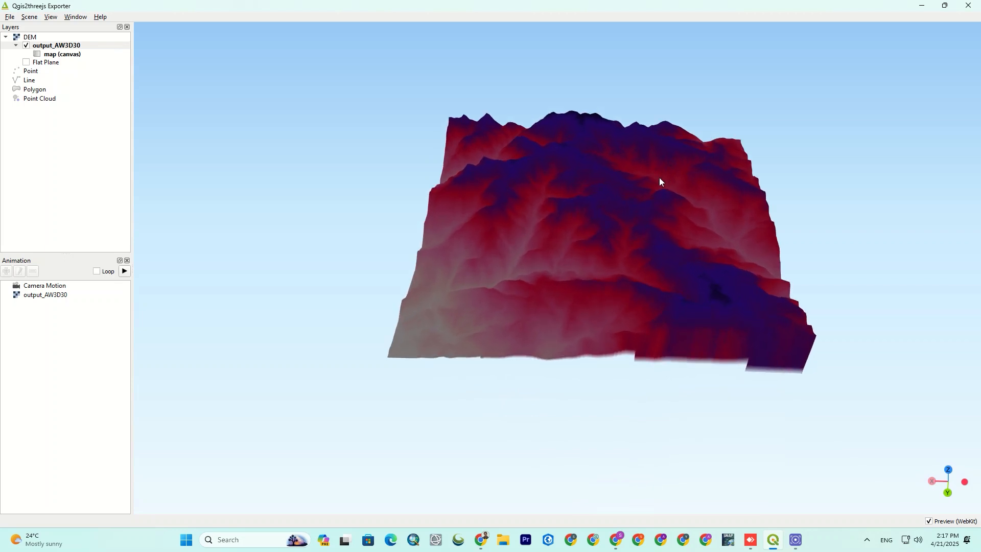
pyautogui.moveTo(561, 224); pyautogui.dragTo(521, 248)
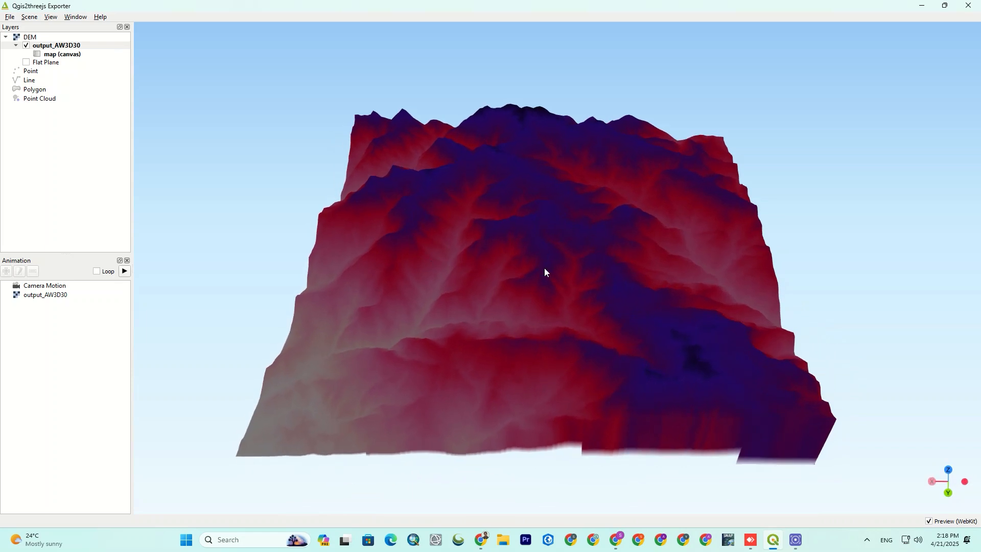
# Step: Restore the exporter to a smaller window and change the output_AW3D30 layer's render type to Singleband gray
pyautogui.doubleClick(589, 10)
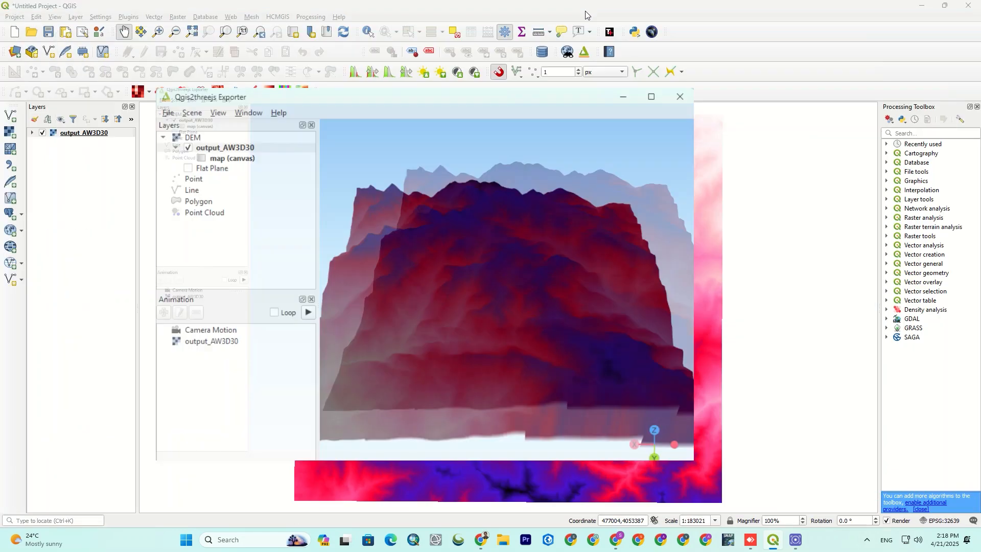
pyautogui.rightClick(69, 134)
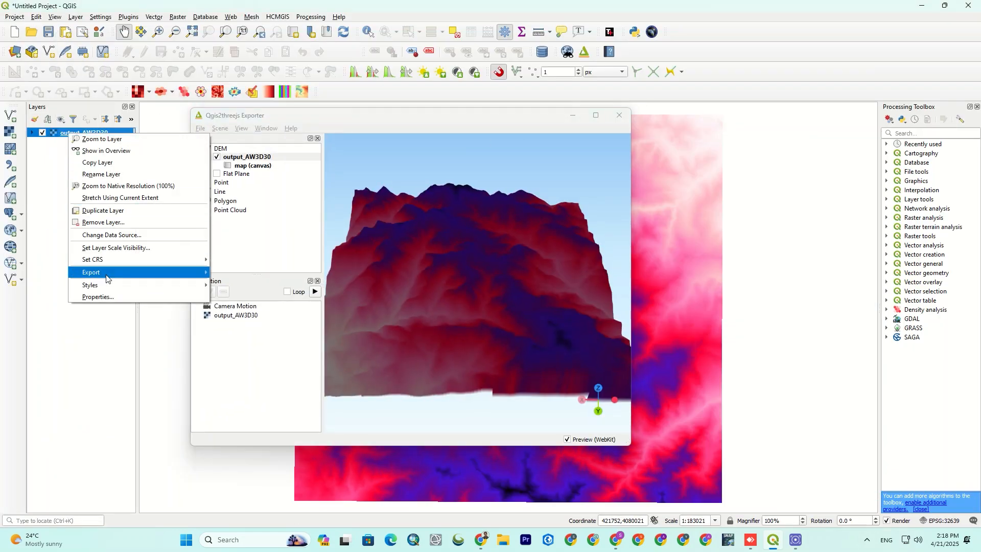
pyautogui.click(116, 299)
pyautogui.click(207, 109)
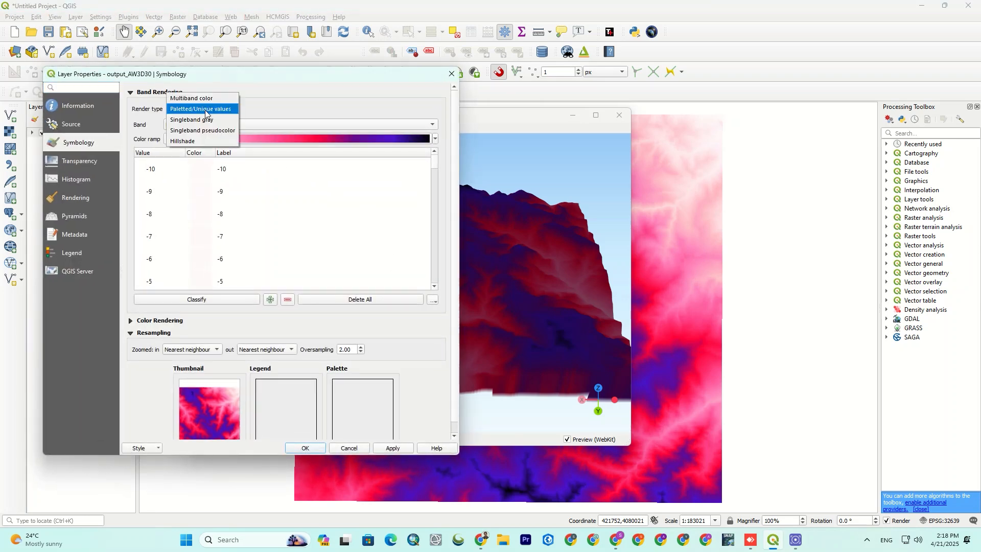
pyautogui.click(211, 120)
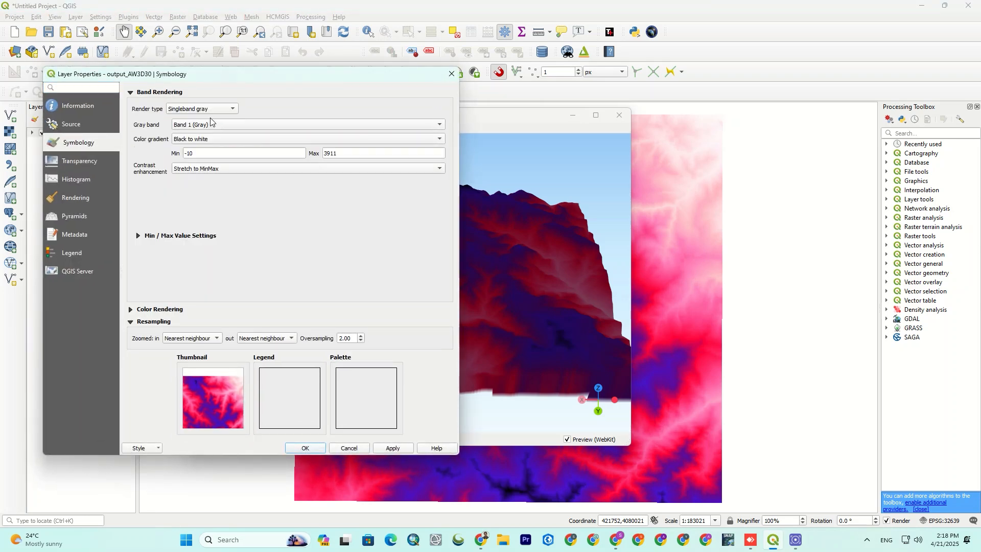
pyautogui.click(390, 449)
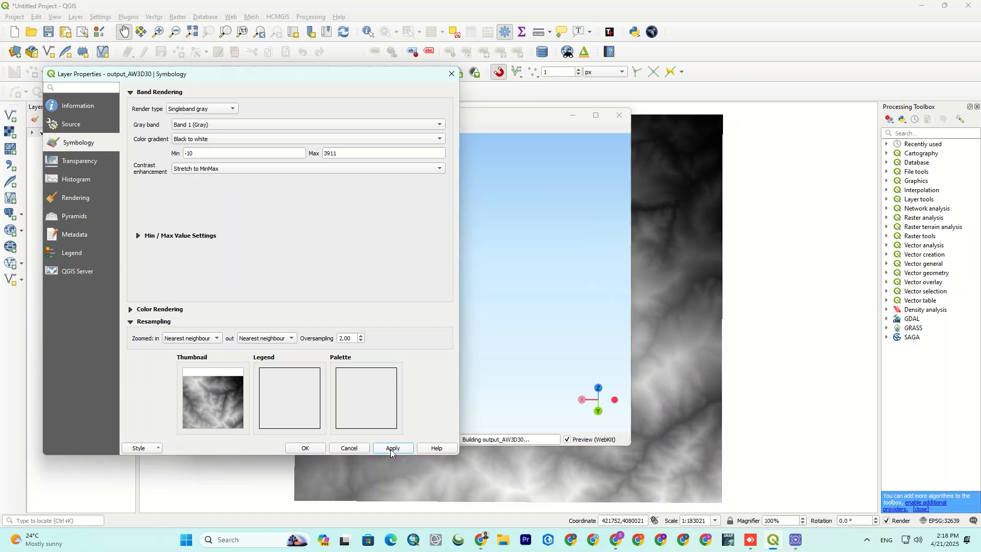
pyautogui.click(319, 448)
# Step: Maximize the exporter and examine the grayscale 3D terrain from different angles
pyautogui.click(596, 115)
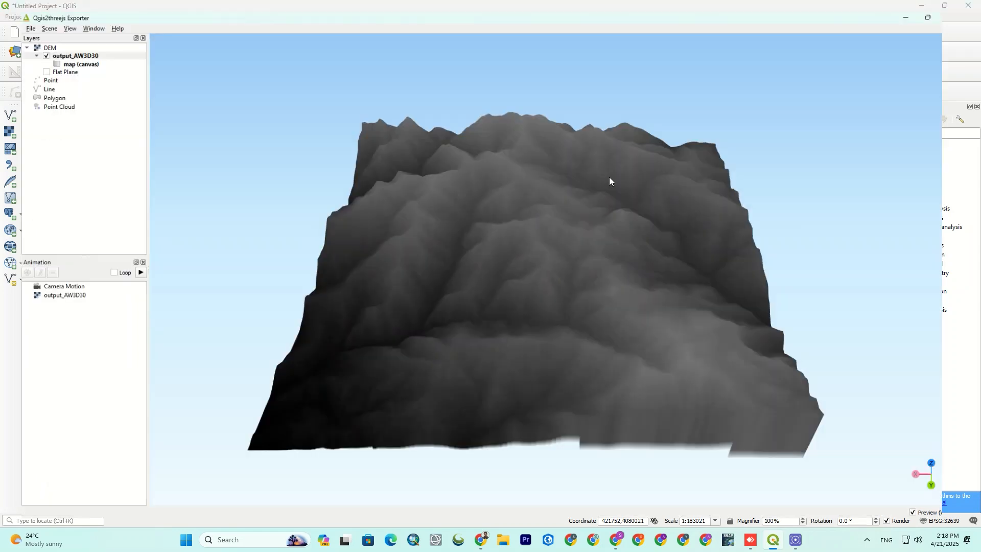
pyautogui.moveTo(519, 309); pyautogui.dragTo(441, 245)
pyautogui.moveTo(536, 203); pyautogui.dragTo(519, 311)
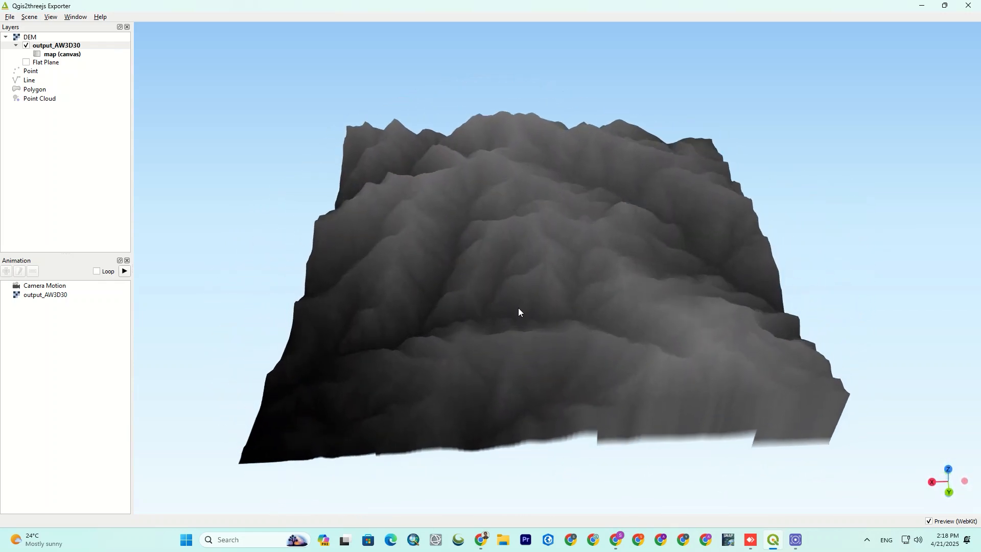